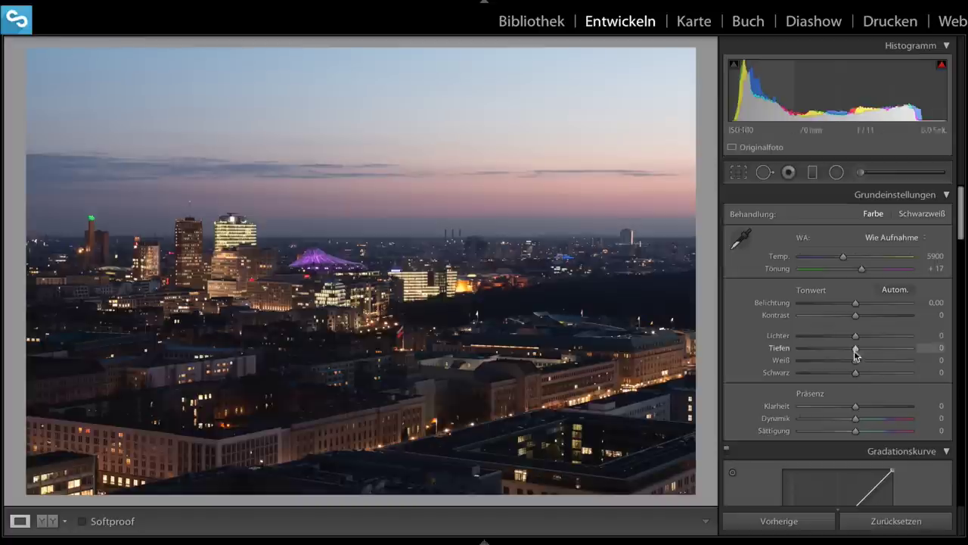
# In the Basic panel set shadows +69, highlights −70, whites +30, blacks −19, contrast +14, clarity −10, vibrance +8
pyautogui.moveTo(856, 348); pyautogui.dragTo(895, 346)
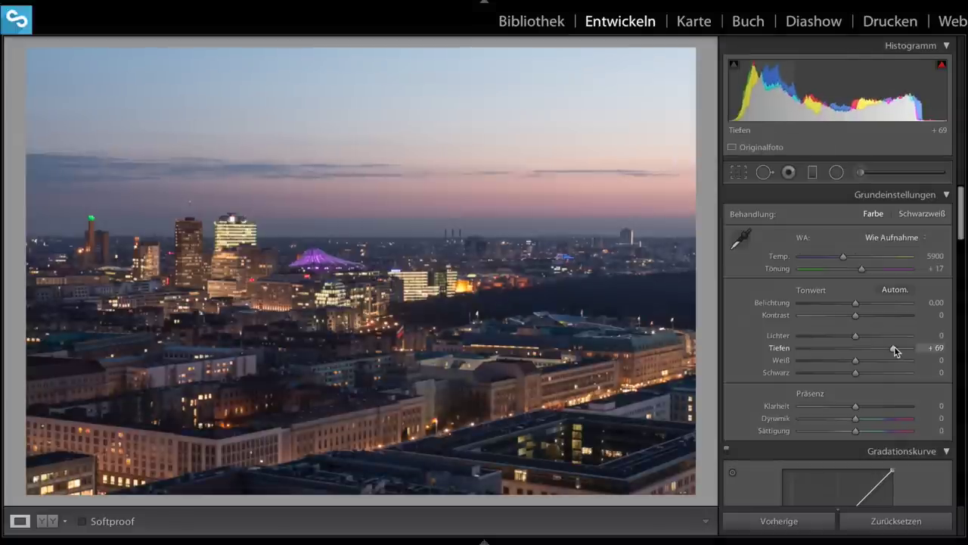
pyautogui.moveTo(820, 335); pyautogui.dragTo(816, 335)
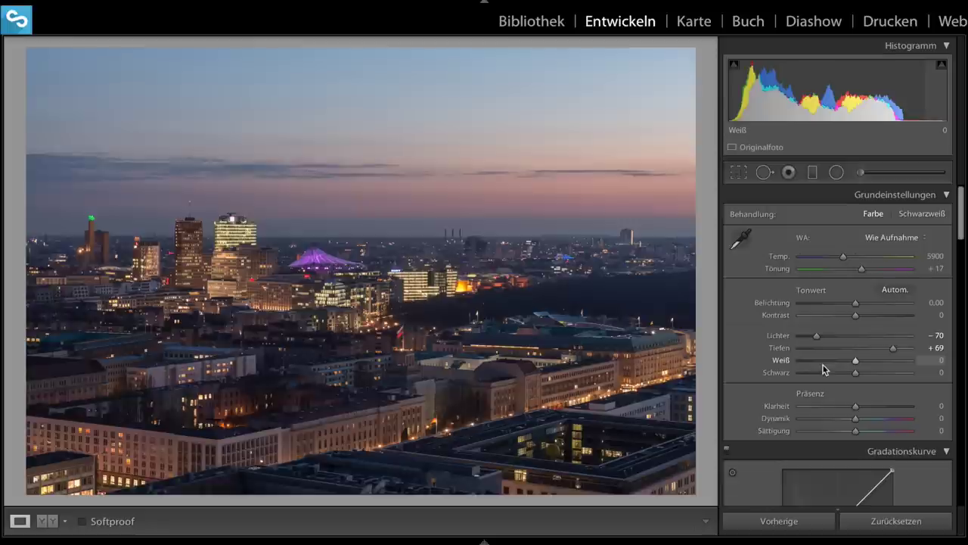
pyautogui.moveTo(856, 361); pyautogui.dragTo(857, 361)
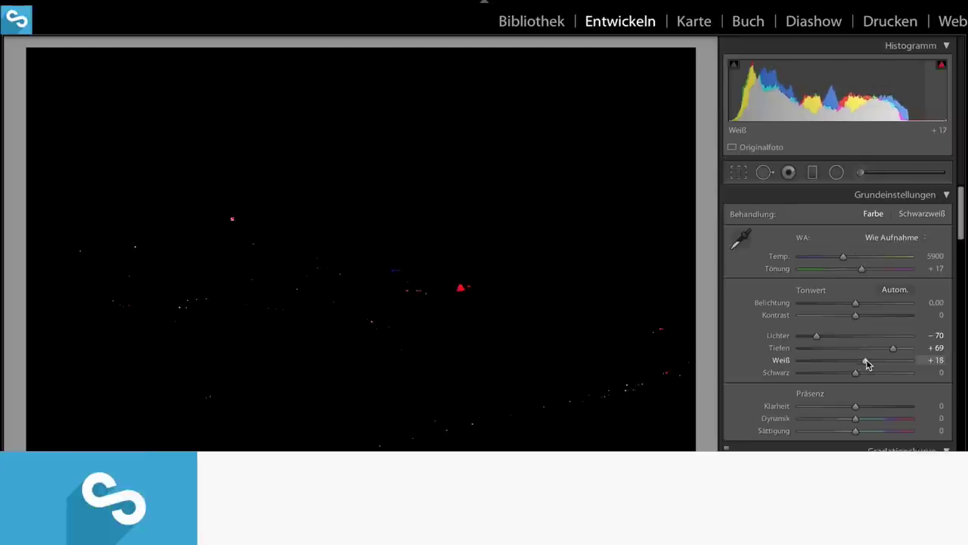
pyautogui.moveTo(857, 363)
pyautogui.mouseDown()
pyautogui.moveTo(872, 363)
pyautogui.moveTo(845, 376)
pyautogui.mouseUp()
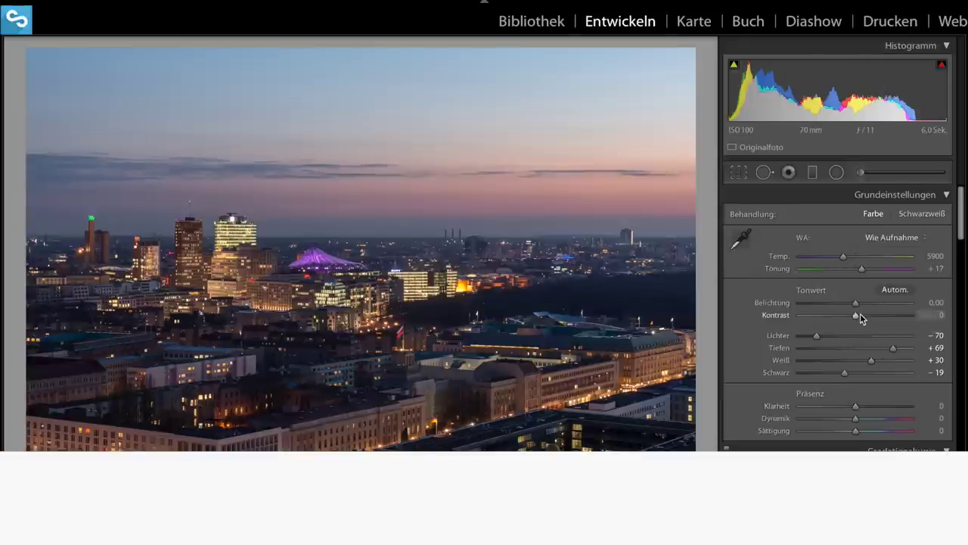
pyautogui.moveTo(855, 314); pyautogui.dragTo(864, 314)
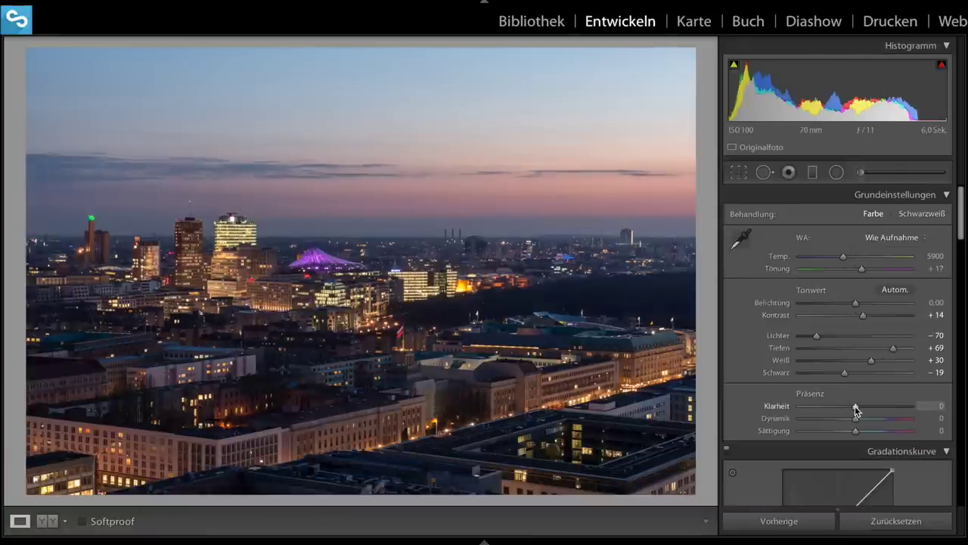
pyautogui.moveTo(855, 406); pyautogui.dragTo(849, 409)
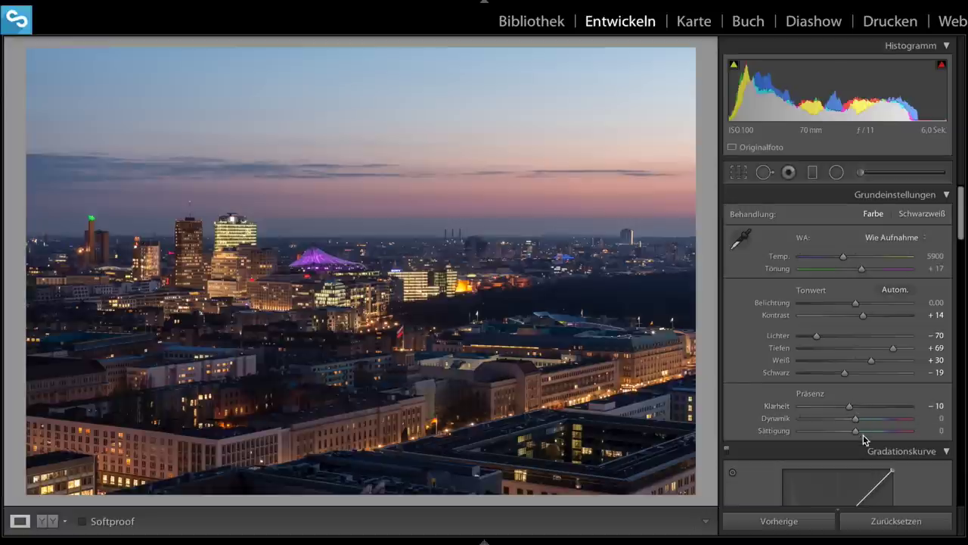
pyautogui.moveTo(856, 418); pyautogui.dragTo(860, 421)
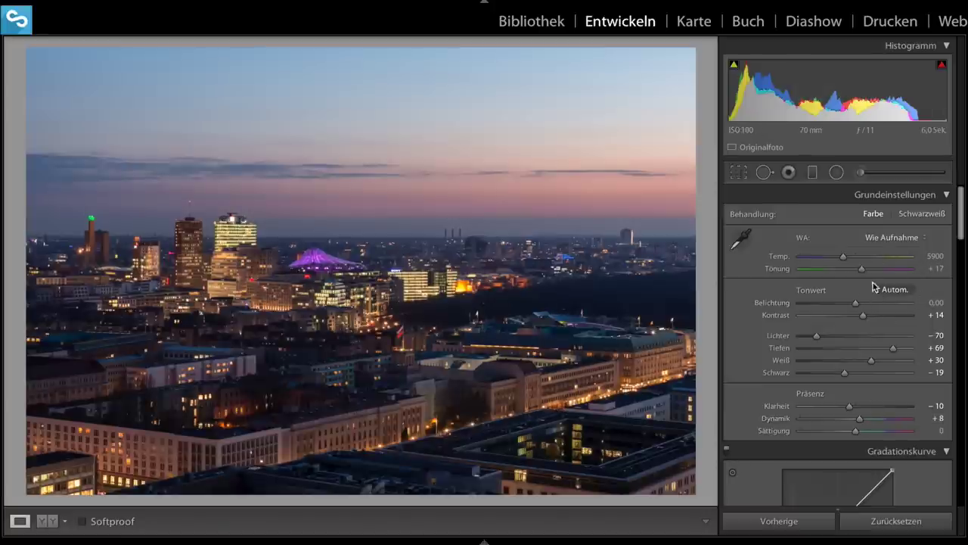
# Add a −0.58 exposure graduated filter across the skyline horizon, then raise global exposure to +0.50
pyautogui.click(813, 172)
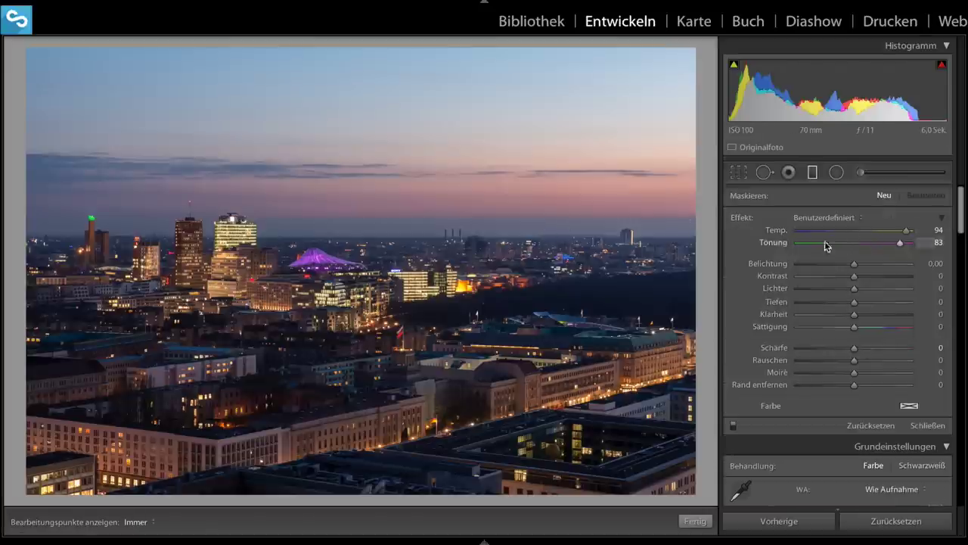
pyautogui.keyDown('alt'); pyautogui.click(749, 217); pyautogui.keyUp('alt')
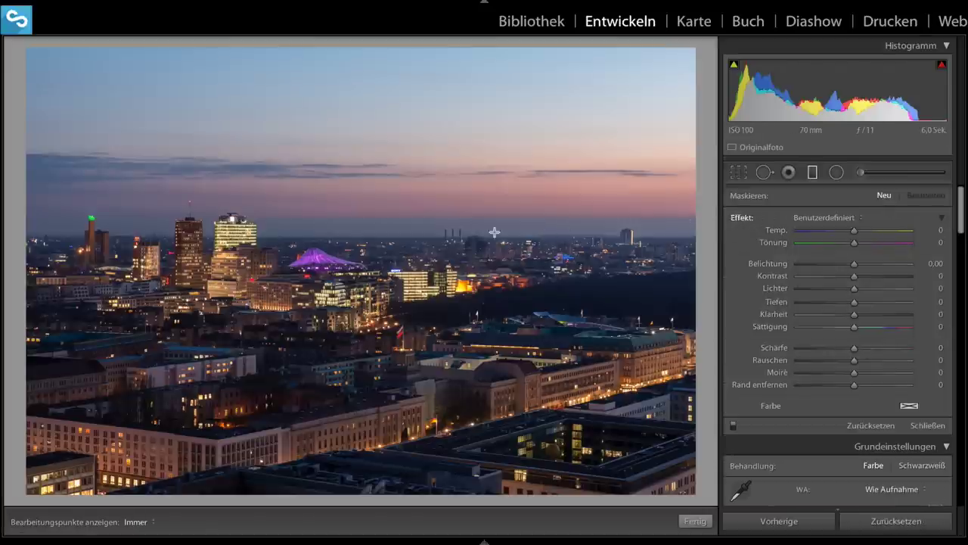
pyautogui.moveTo(359, 195)
pyautogui.mouseDown()
pyautogui.moveTo(359, 297)
pyautogui.moveTo(433, 303)
pyautogui.mouseUp()
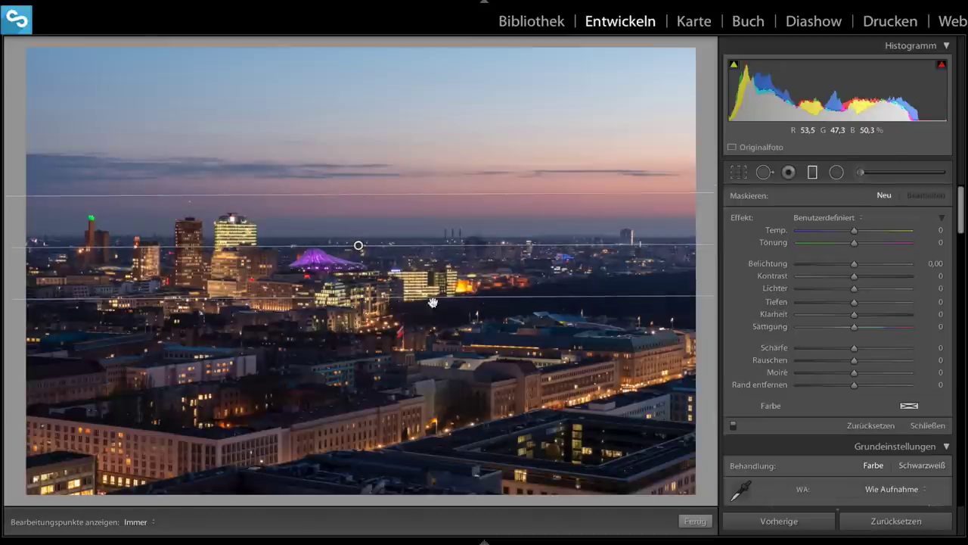
pyautogui.moveTo(853, 264); pyautogui.dragTo(846, 266)
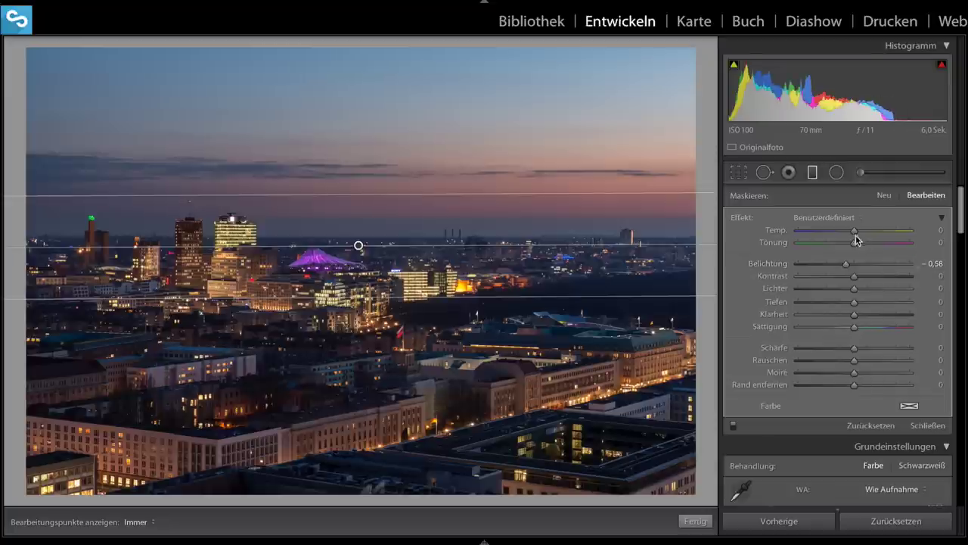
pyautogui.click(700, 521)
pyautogui.moveTo(854, 303); pyautogui.dragTo(859, 304)
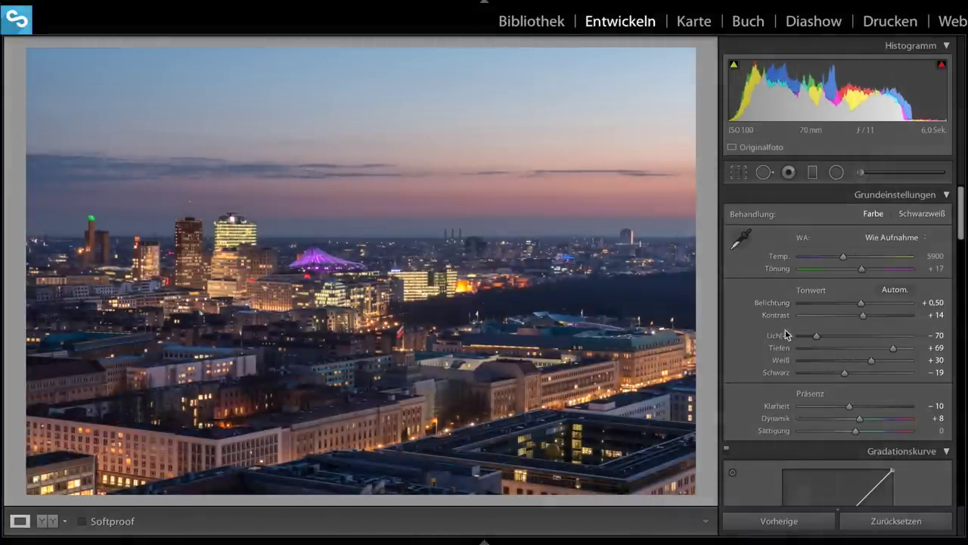
# Warm the white balance to temperature 7118 and tint +27
pyautogui.moveTo(845, 257); pyautogui.dragTo(867, 271)
pyautogui.scroll(-2, 861, 379)
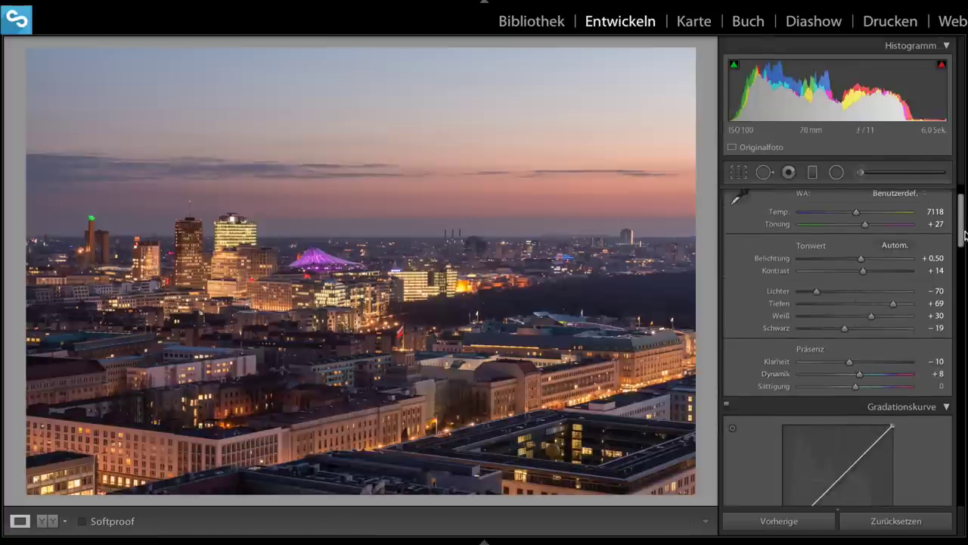
# Set sharpening amount to 90 and masking to 25, previewing the mask with Alt
pyautogui.moveTo(962, 229)
pyautogui.mouseDown()
pyautogui.moveTo(964, 395)
pyautogui.moveTo(963, 385)
pyautogui.mouseUp()
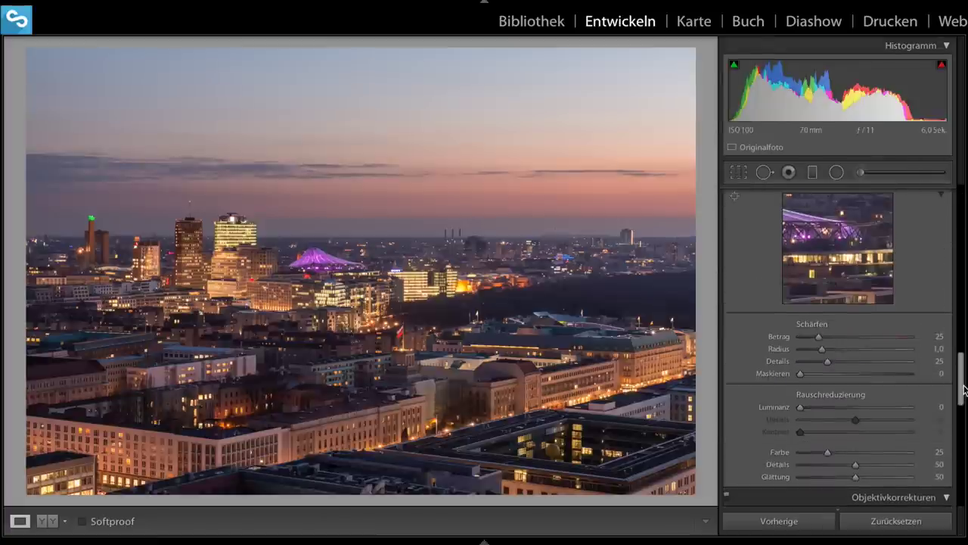
pyautogui.moveTo(817, 337); pyautogui.dragTo(867, 335)
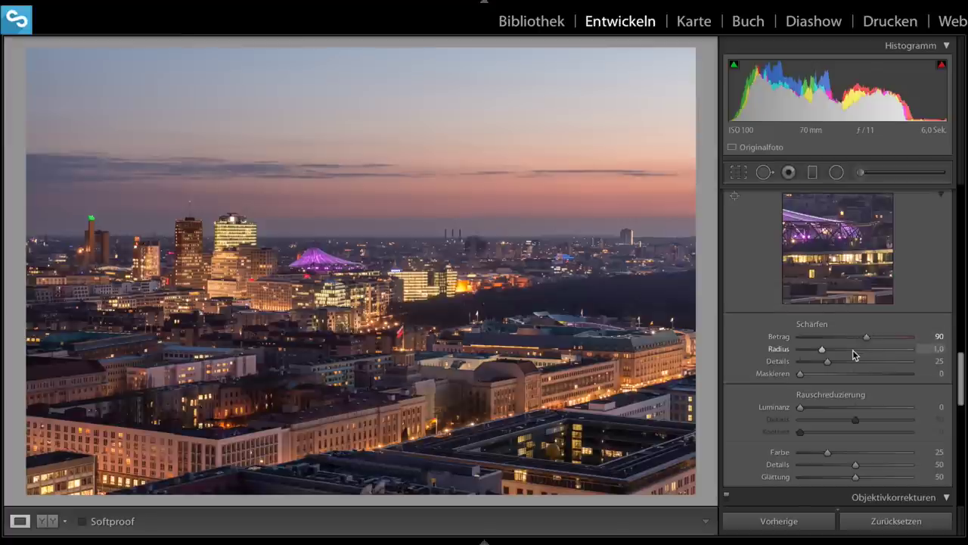
pyautogui.press('alt')
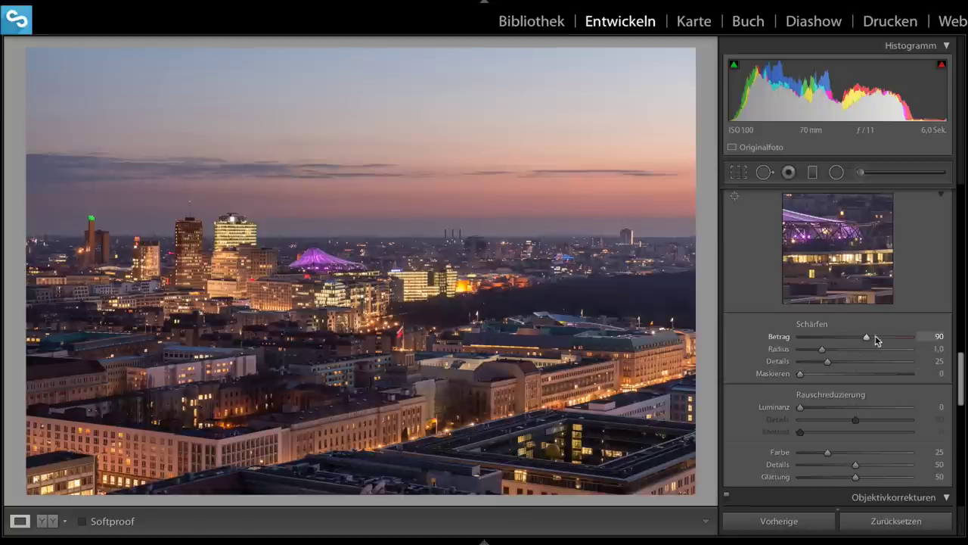
pyautogui.press('alt')
pyautogui.moveTo(800, 373); pyautogui.dragTo(828, 376)
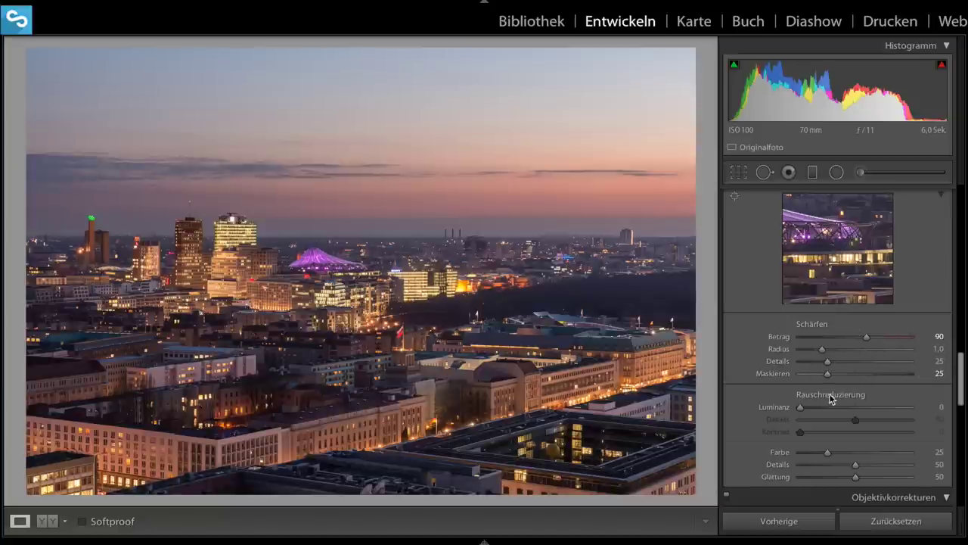
# Enable lens profile corrections and chromatic aberration removal
pyautogui.scroll(-1, 860, 356)
pyautogui.scroll(-1, 860, 354)
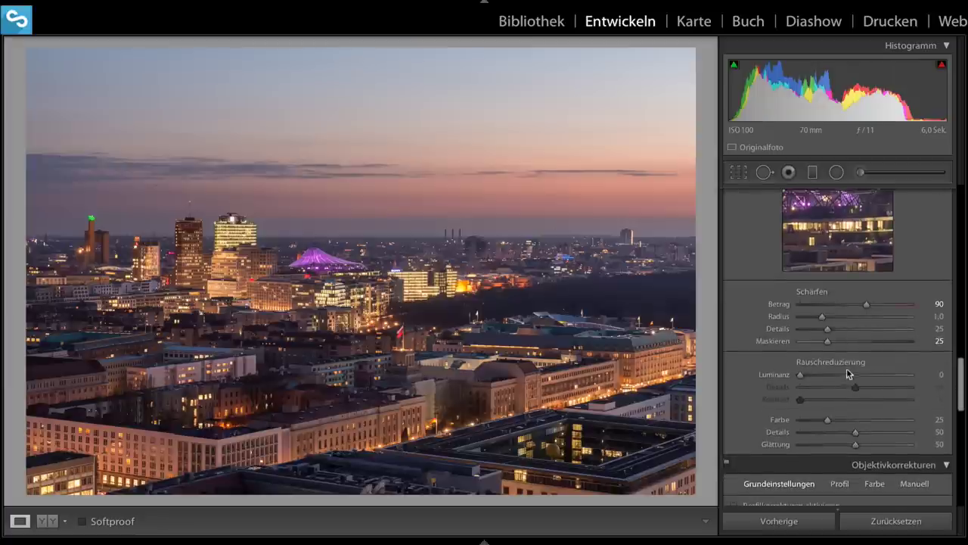
pyautogui.scroll(-1, 840, 370)
pyautogui.scroll(-1, 840, 365)
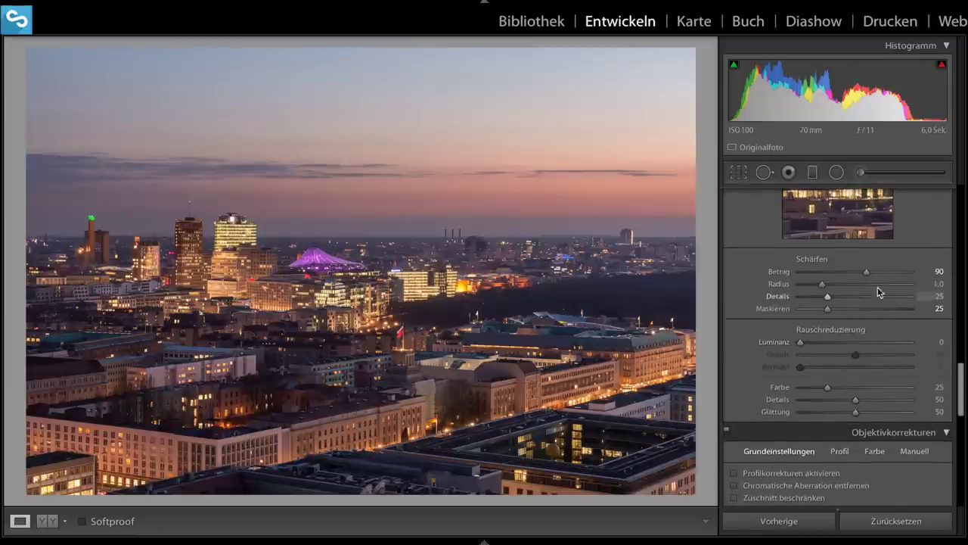
pyautogui.scroll(-1, 789, 472)
pyautogui.click(788, 472)
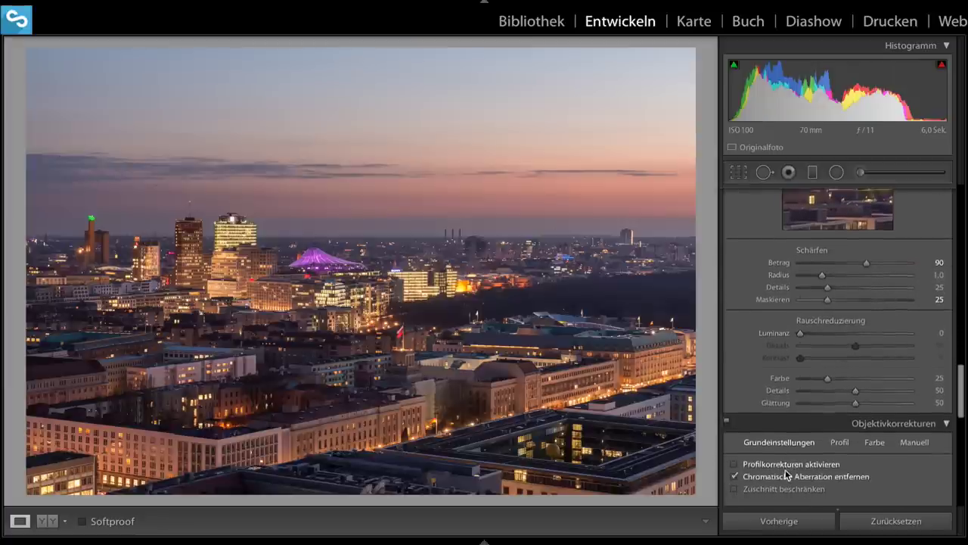
pyautogui.click(790, 465)
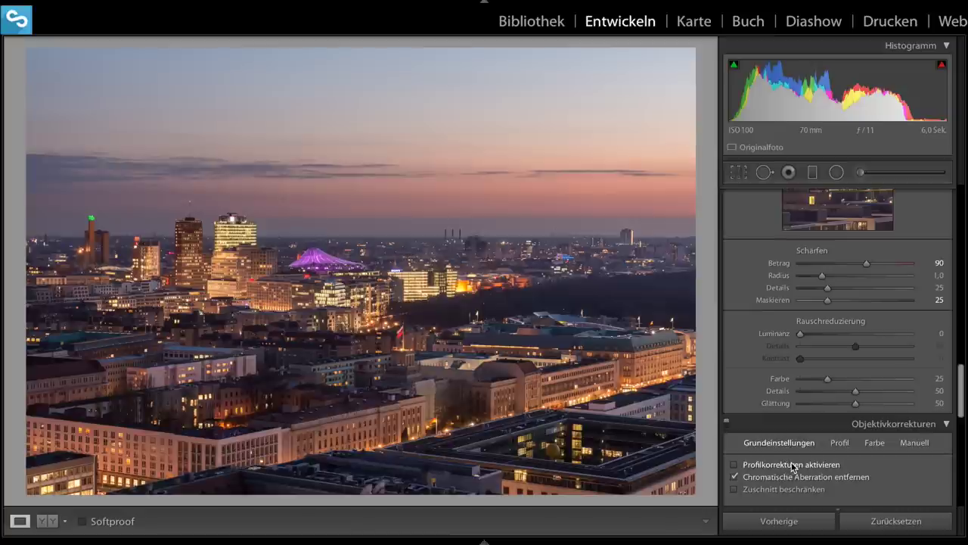
# Set the post-crop vignette amount to −17
pyautogui.scroll(-5, 863, 371)
pyautogui.scroll(-3, 863, 372)
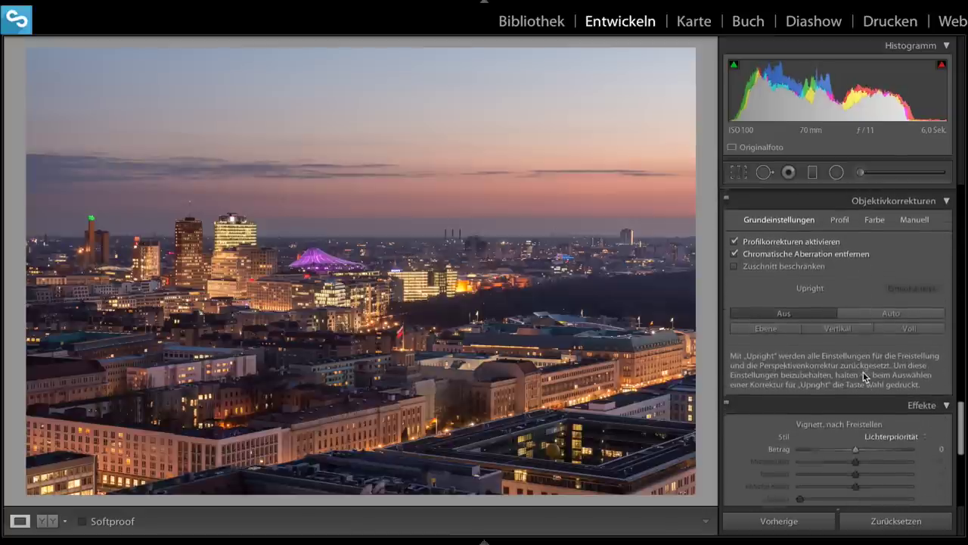
pyautogui.scroll(-1, 863, 371)
pyautogui.moveTo(854, 433); pyautogui.dragTo(846, 433)
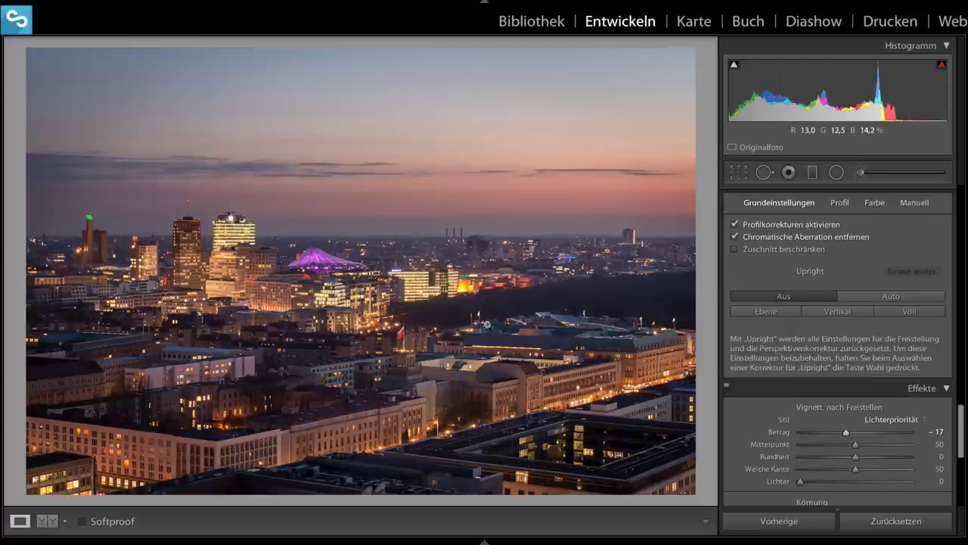
# Send the photo from Lightroom to Photoshop CC 2014 for editing
pyautogui.rightClick(459, 313)
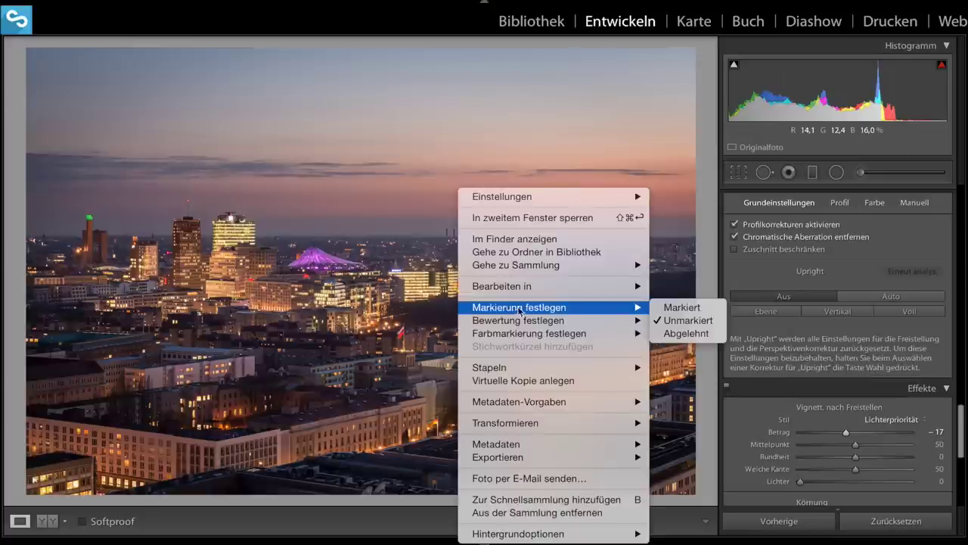
pyautogui.moveTo(529, 286)
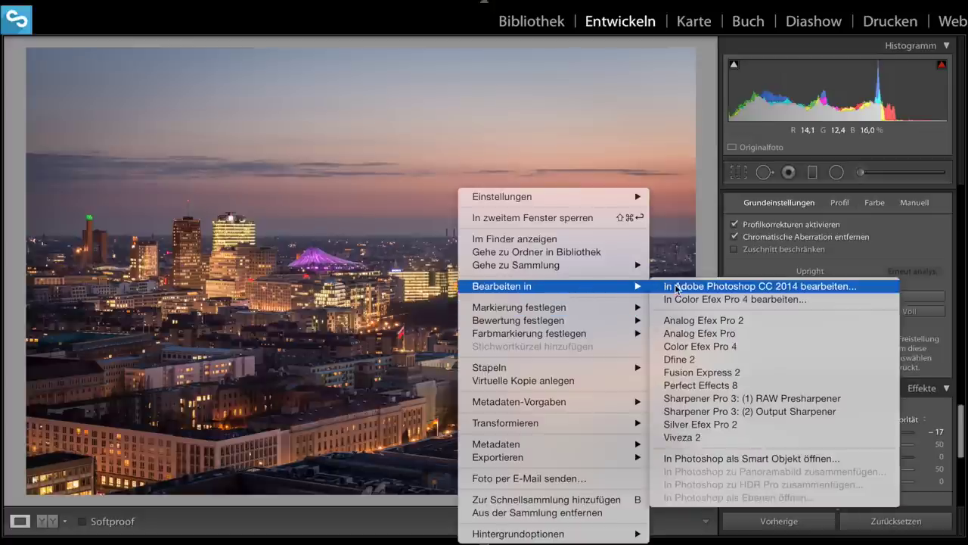
pyautogui.click(675, 287)
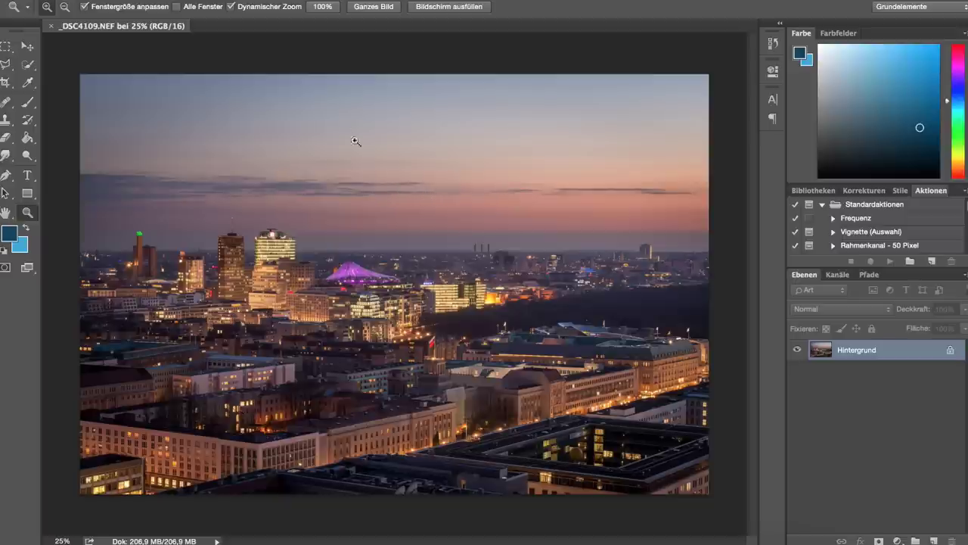
# Open the Image Size dialog (7360 × 4912 px, 240 ppi) and move it over the photo
pyautogui.click(242, 2)
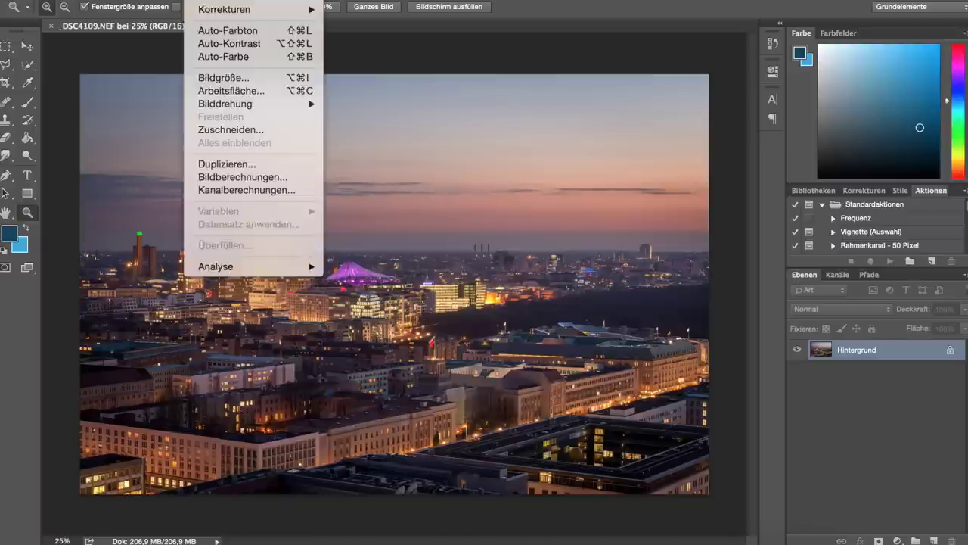
pyautogui.click(223, 78)
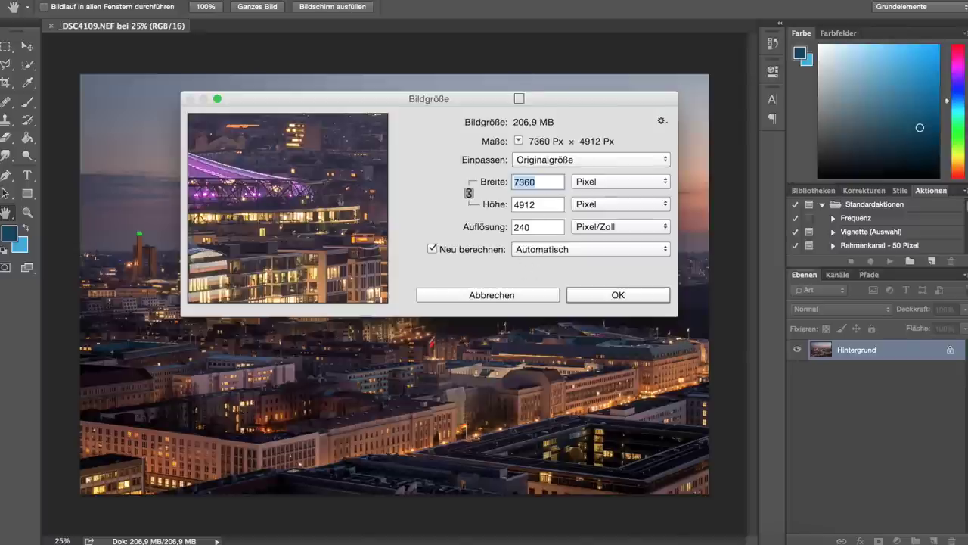
pyautogui.moveTo(515, 99); pyautogui.dragTo(511, 213)
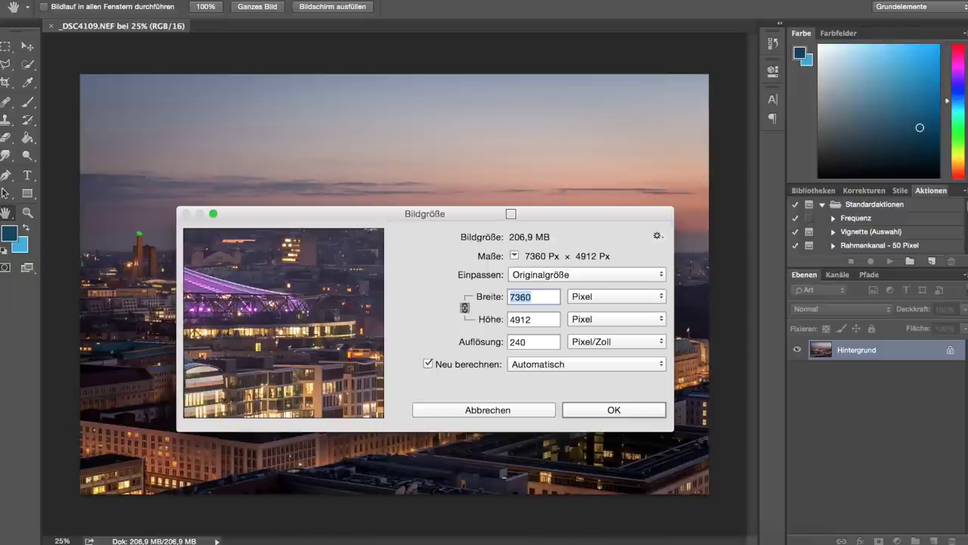
# Resize the photo to 2048 px wide using Bikubisch glatter (Vergrößerung) resampling
pyautogui.write('2048')
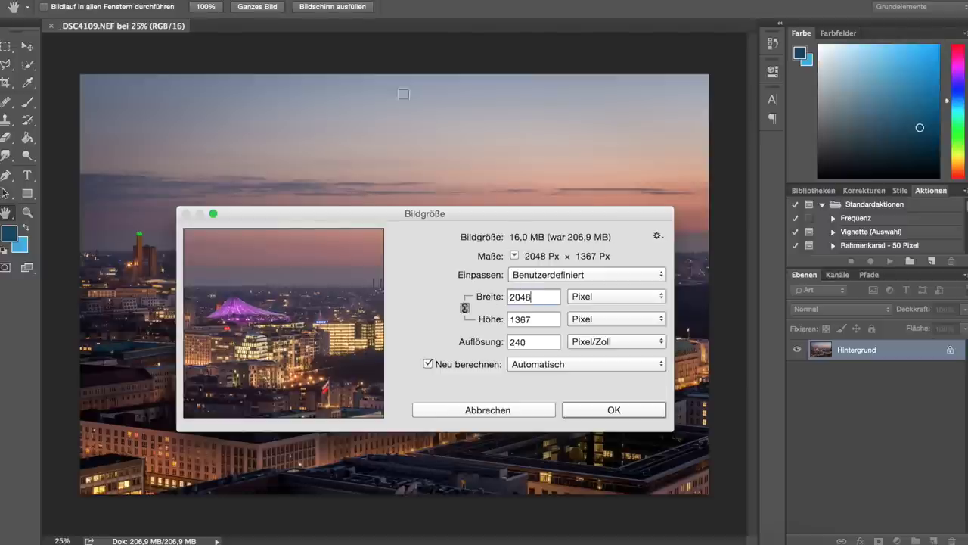
pyautogui.moveTo(358, 217); pyautogui.dragTo(335, 173)
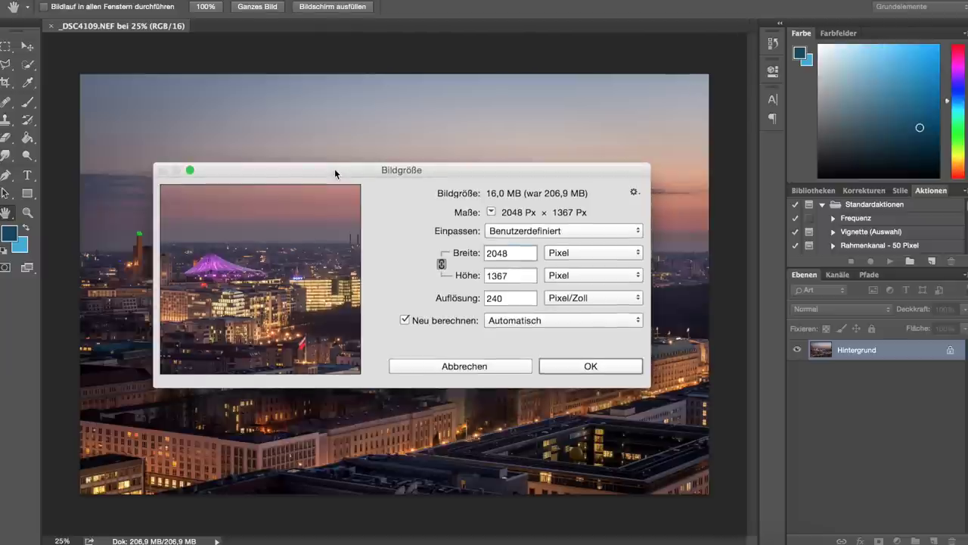
pyautogui.moveTo(260, 278)
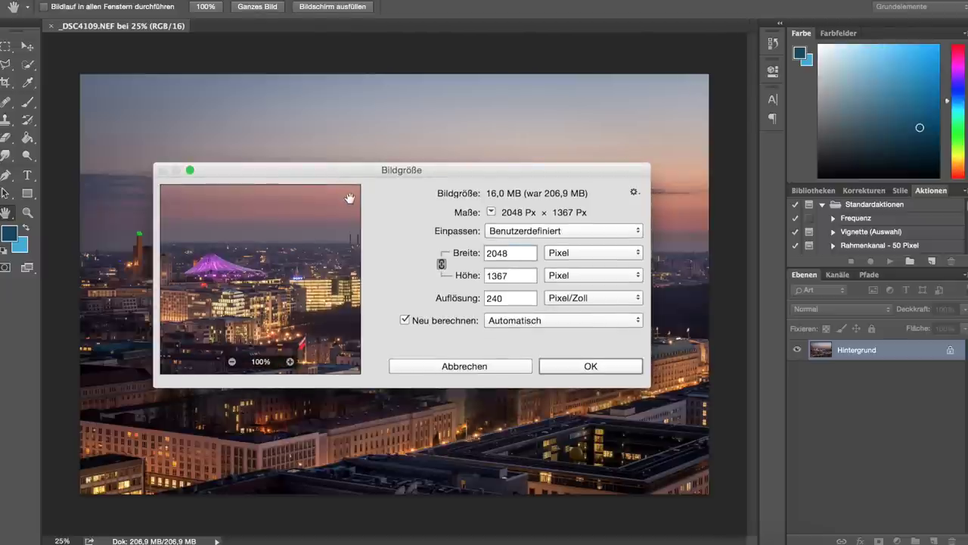
pyautogui.click(510, 322)
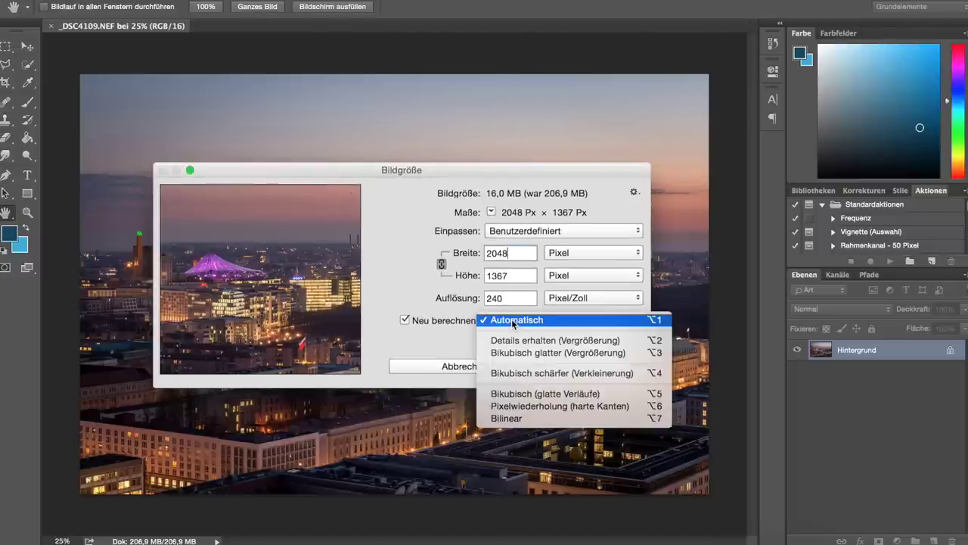
pyautogui.click(567, 354)
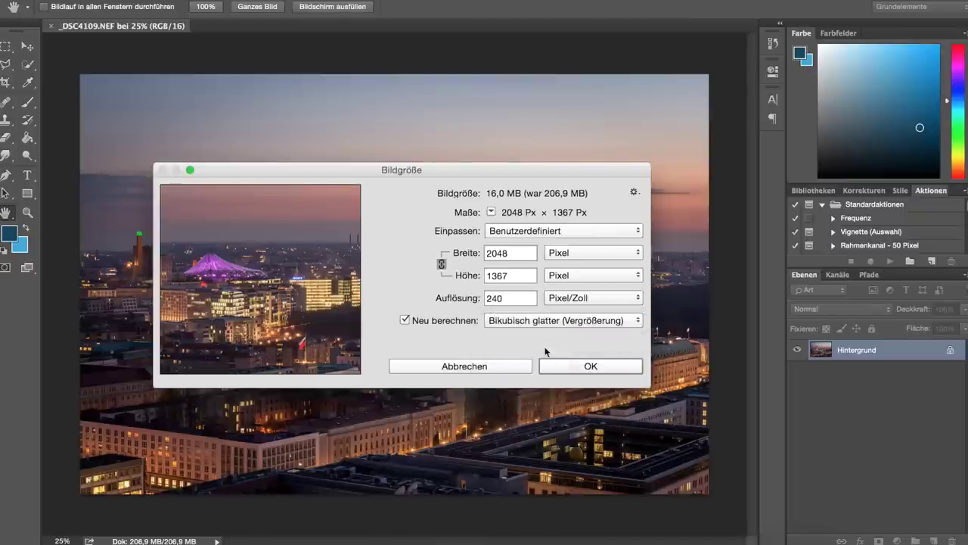
pyautogui.moveTo(528, 170); pyautogui.dragTo(529, 195)
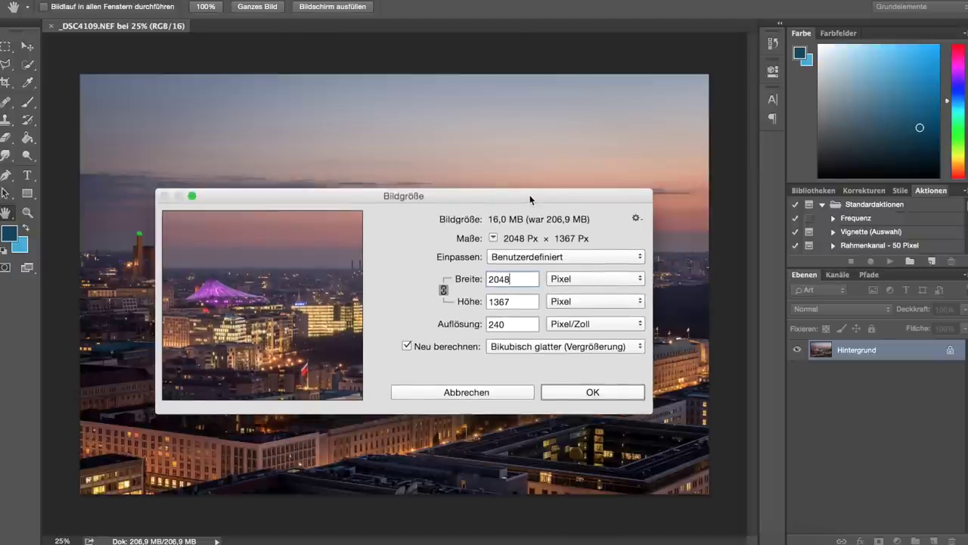
pyautogui.moveTo(529, 195); pyautogui.dragTo(506, 194)
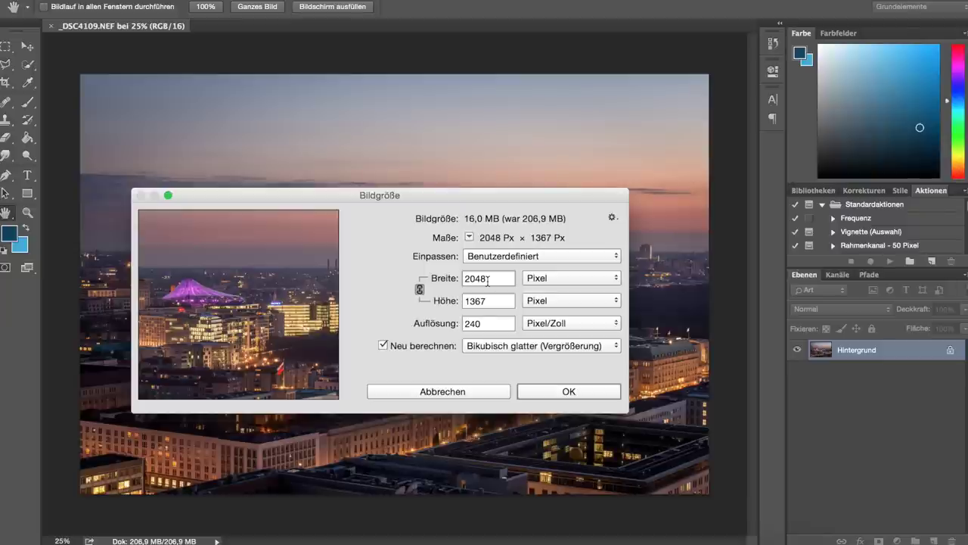
pyautogui.click(562, 393)
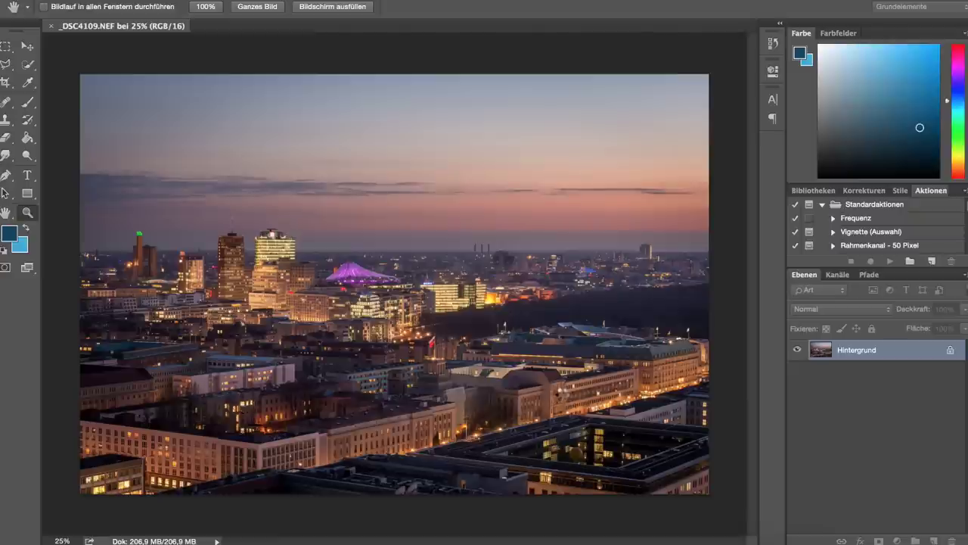
# Zoom the resized photo to 100% to judge detail
pyautogui.press('z')
pyautogui.click(353, 286)
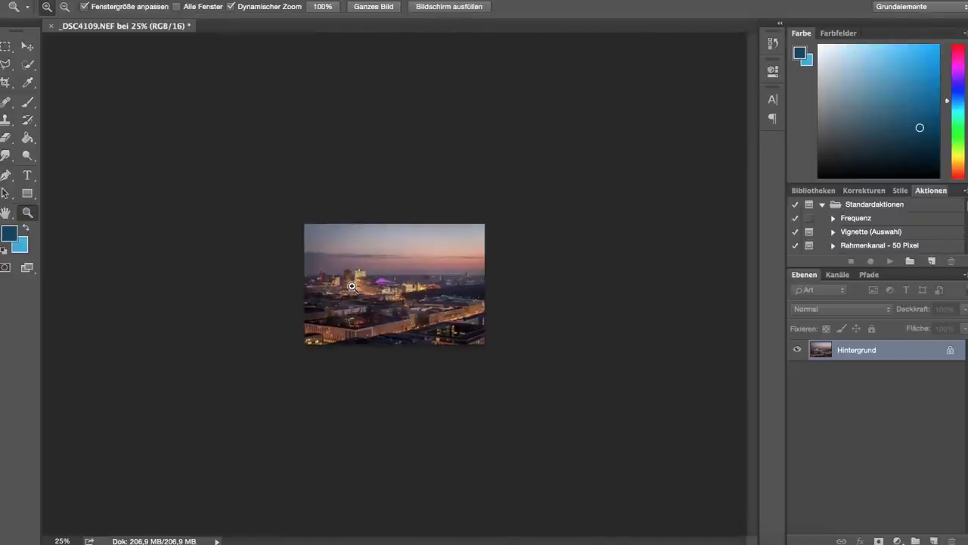
pyautogui.click(352, 287)
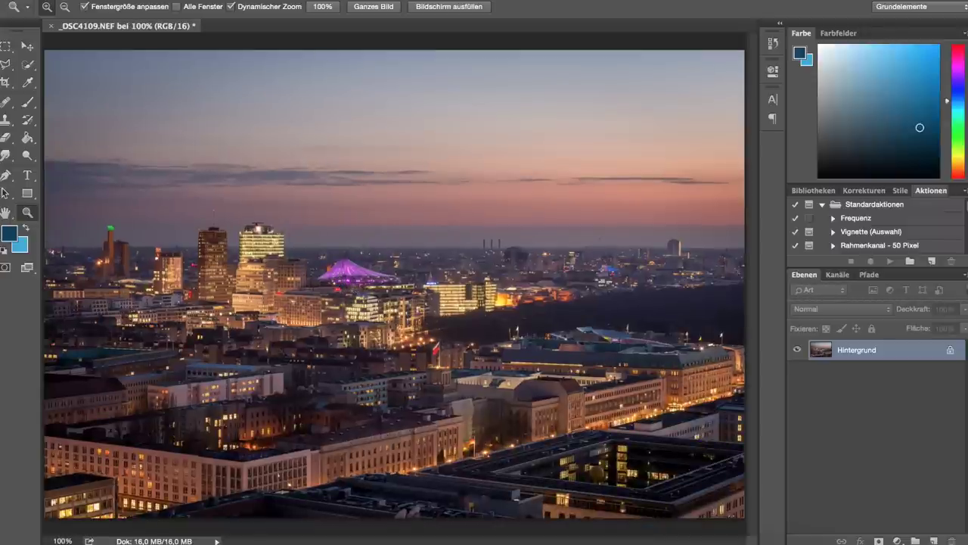
pyautogui.click(363, 0)
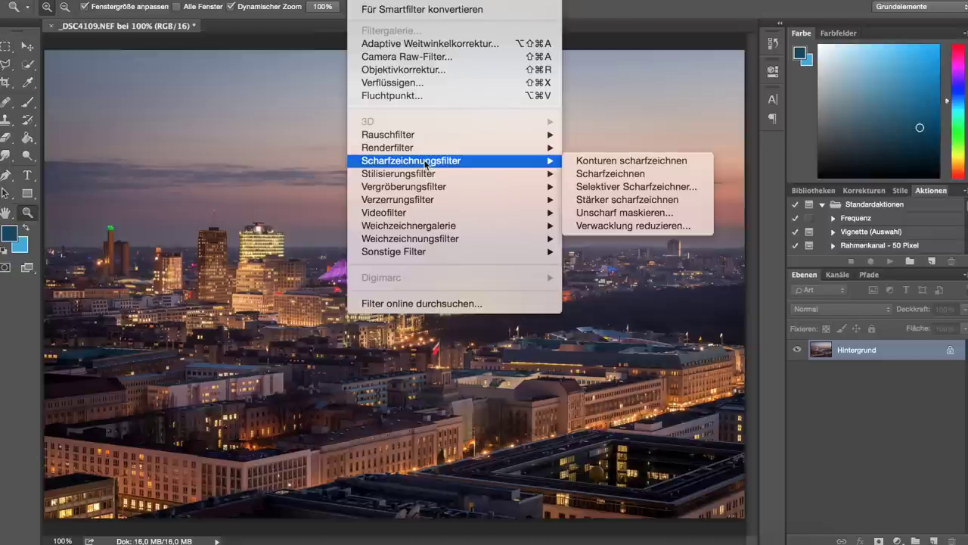
pyautogui.moveTo(423, 160)
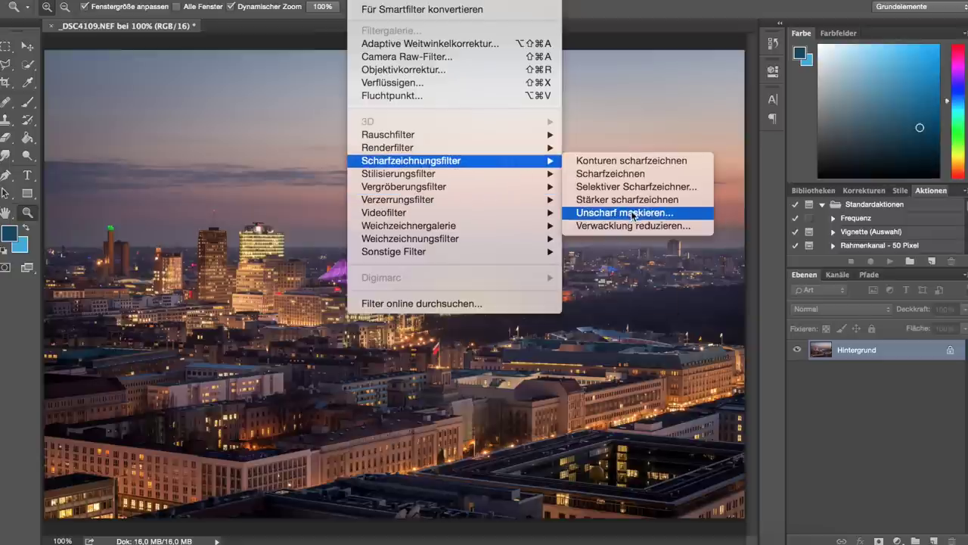
# Apply Unscharf maskieren with amount 70%, radius 0.5 px and threshold 0
pyautogui.click(632, 214)
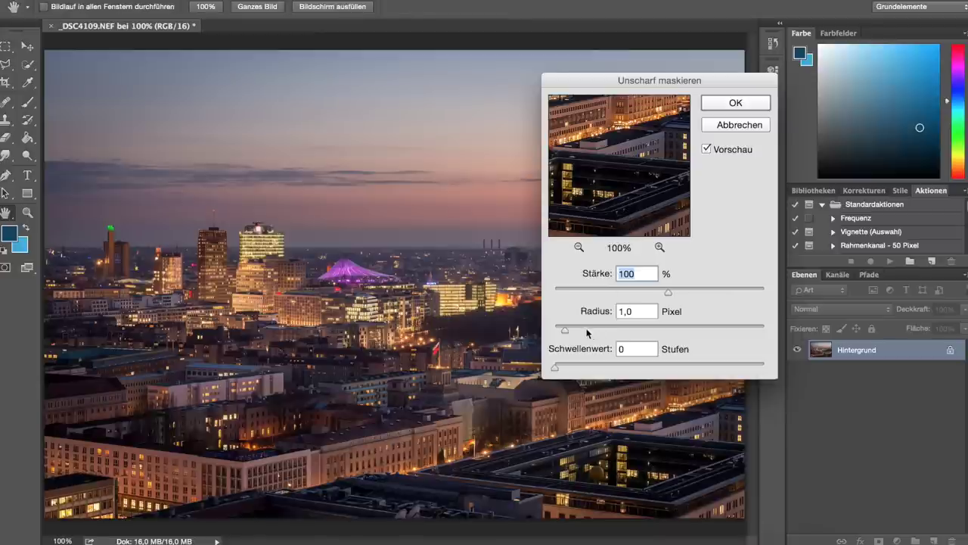
pyautogui.moveTo(648, 83); pyautogui.dragTo(562, 106)
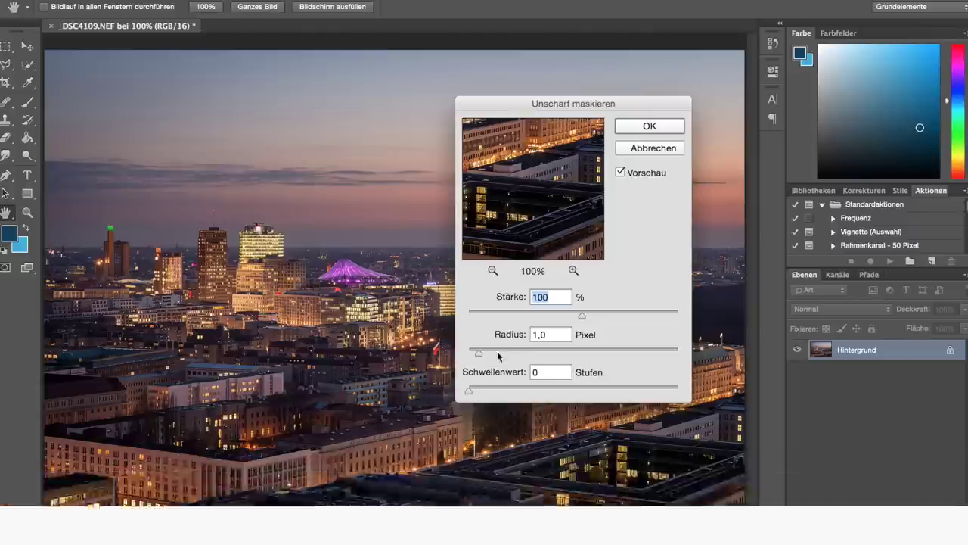
pyautogui.moveTo(479, 353); pyautogui.dragTo(473, 357)
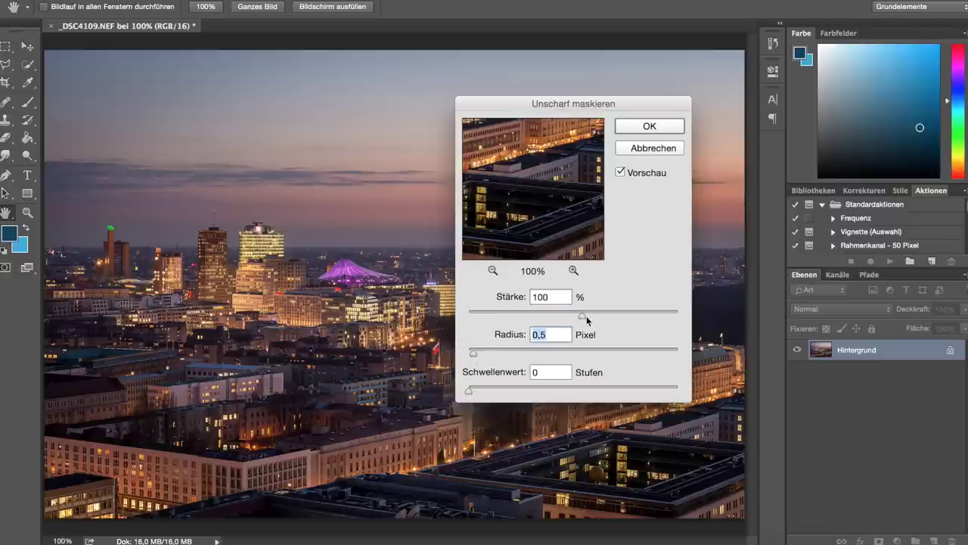
pyautogui.moveTo(582, 317); pyautogui.dragTo(545, 323)
pyautogui.moveTo(566, 107); pyautogui.dragTo(590, 86)
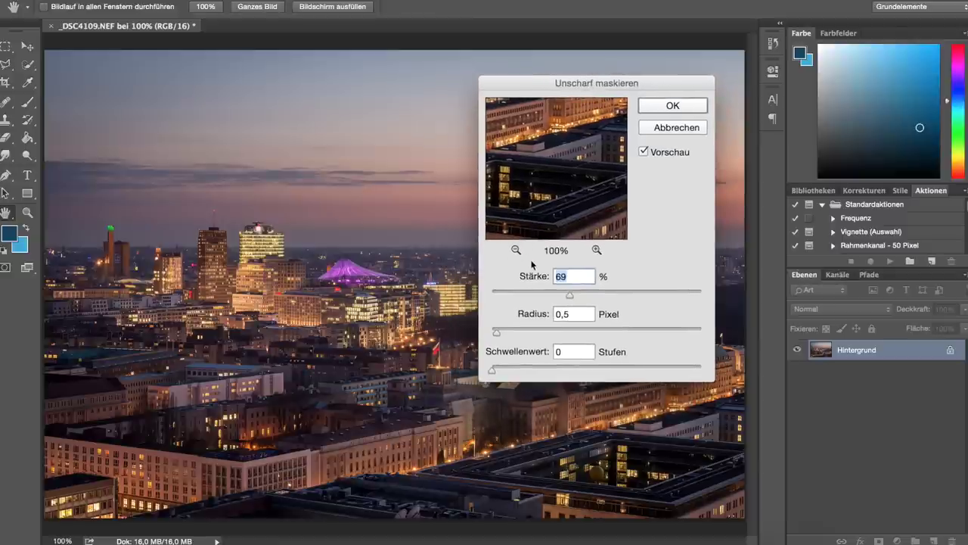
pyautogui.moveTo(571, 297); pyautogui.dragTo(573, 298)
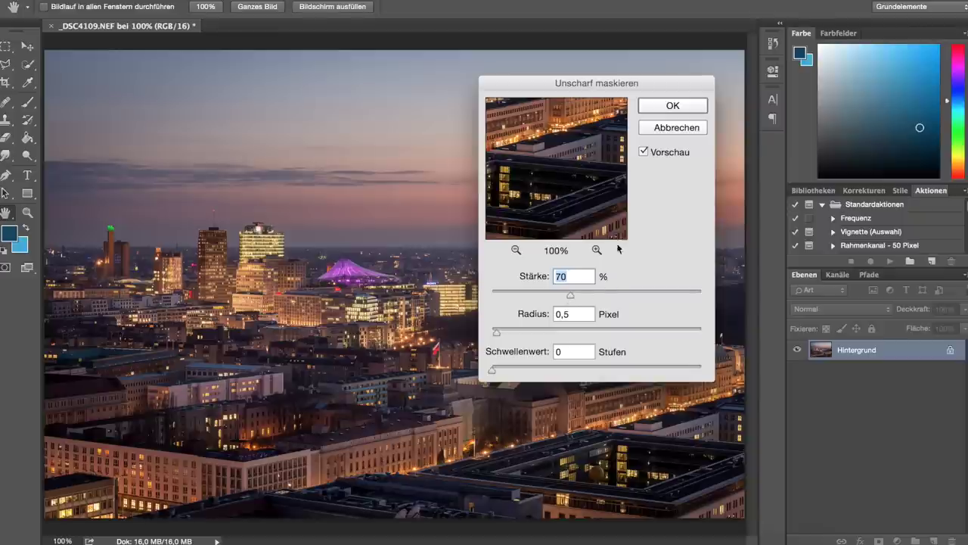
pyautogui.click(665, 112)
pyautogui.press('z')
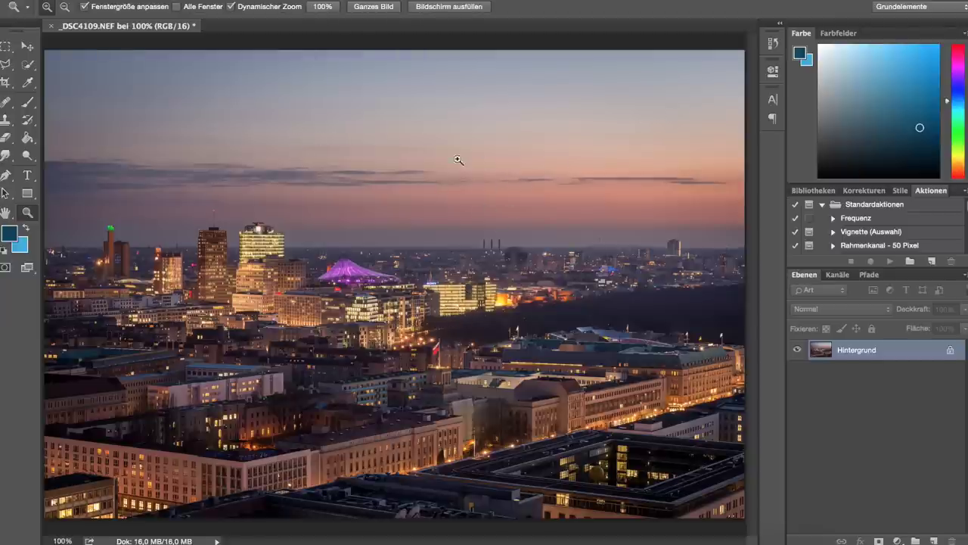
# Apply Rauschen hinzufügen at 0.3%, uniform and monochromatic
pyautogui.click(363, 2)
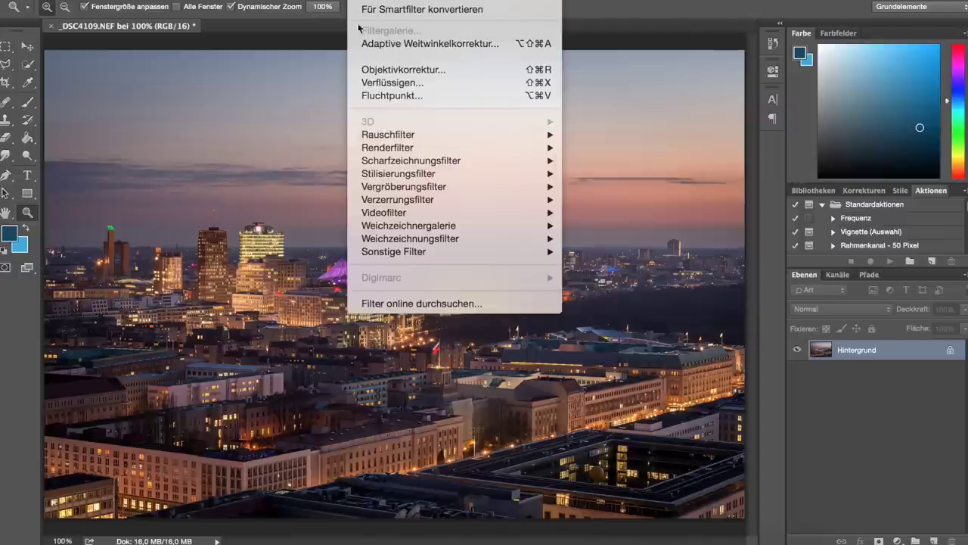
pyautogui.press('Escape')
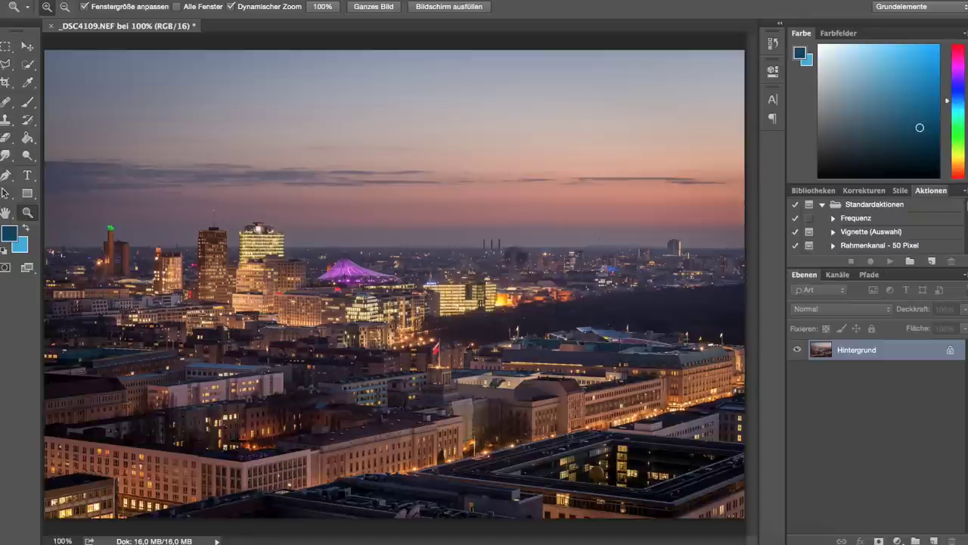
pyautogui.click(363, 0)
pyautogui.moveTo(388, 134)
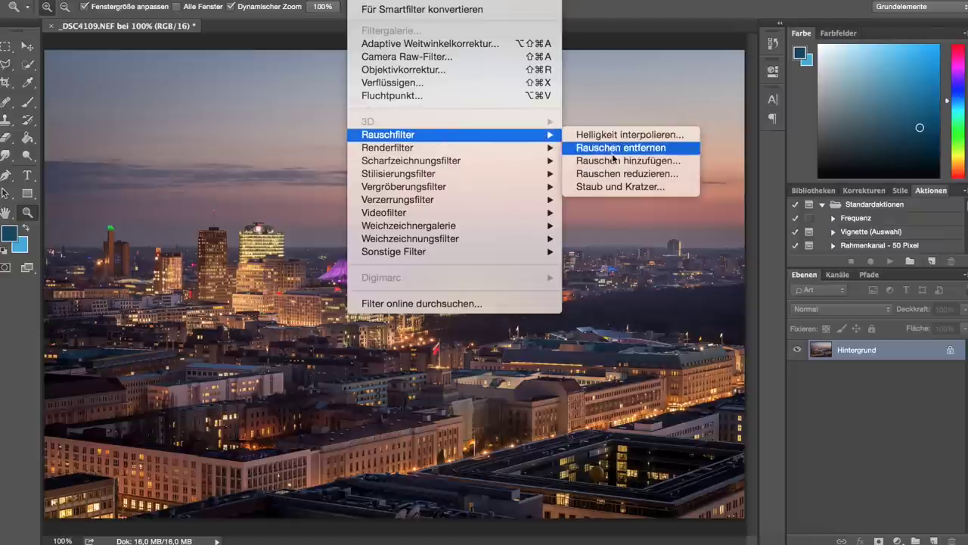
pyautogui.click(615, 161)
pyautogui.moveTo(344, 272); pyautogui.dragTo(327, 279)
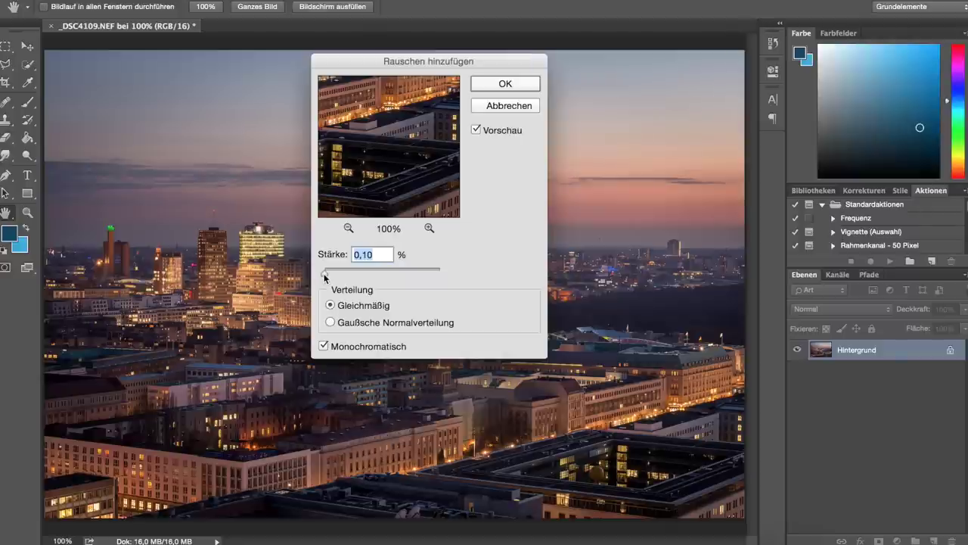
pyautogui.write('0,3')
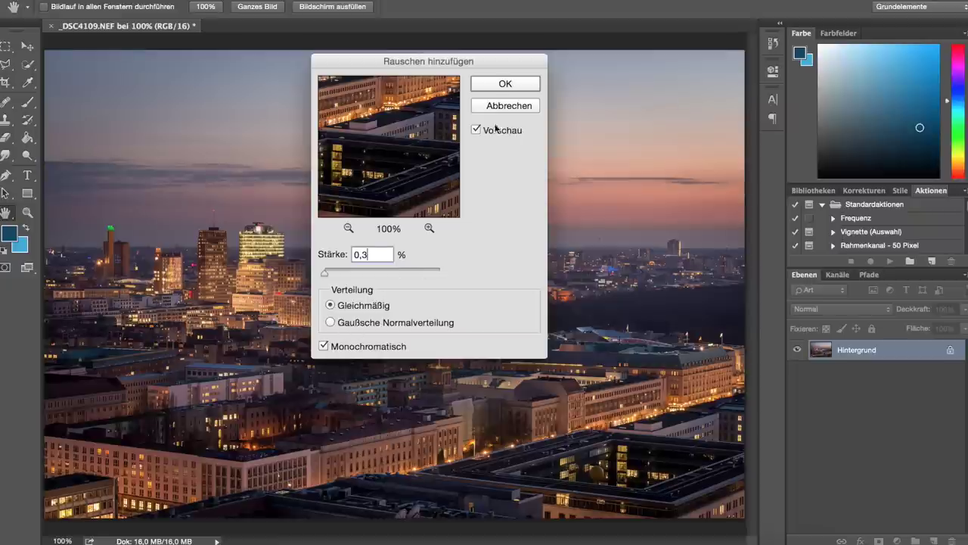
pyautogui.click(504, 83)
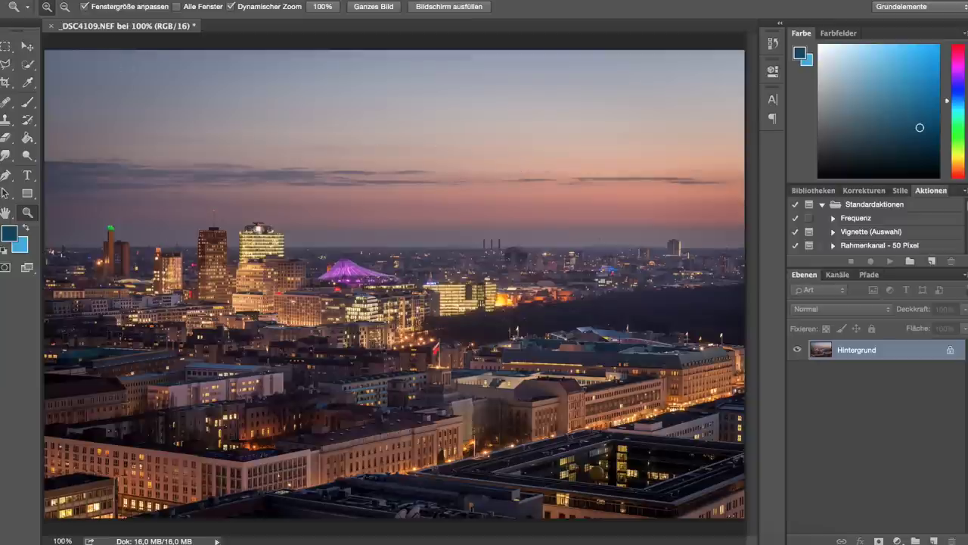
# Set Photoshop's Für Web speichern output to JPEG at quality 90, then close the dialog
pyautogui.click(102, 0)
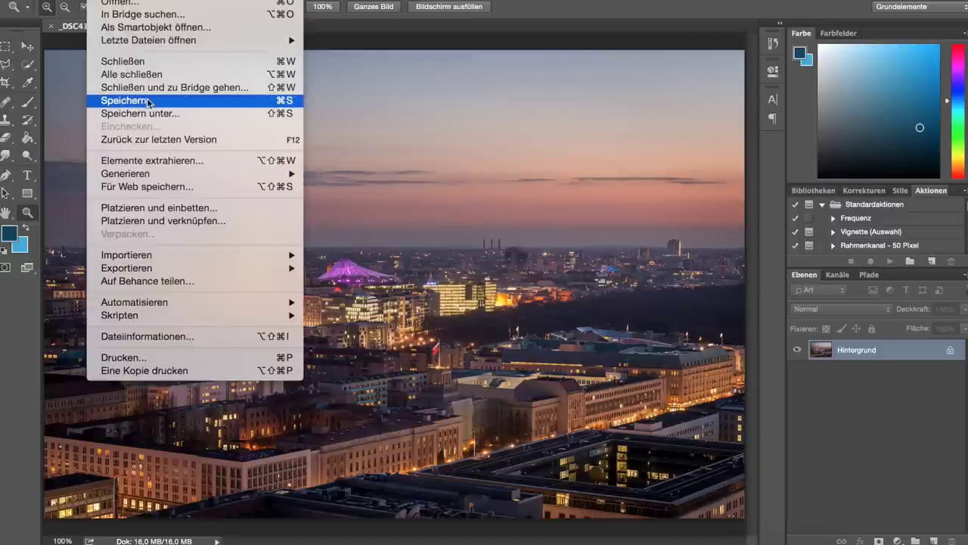
pyautogui.click(163, 185)
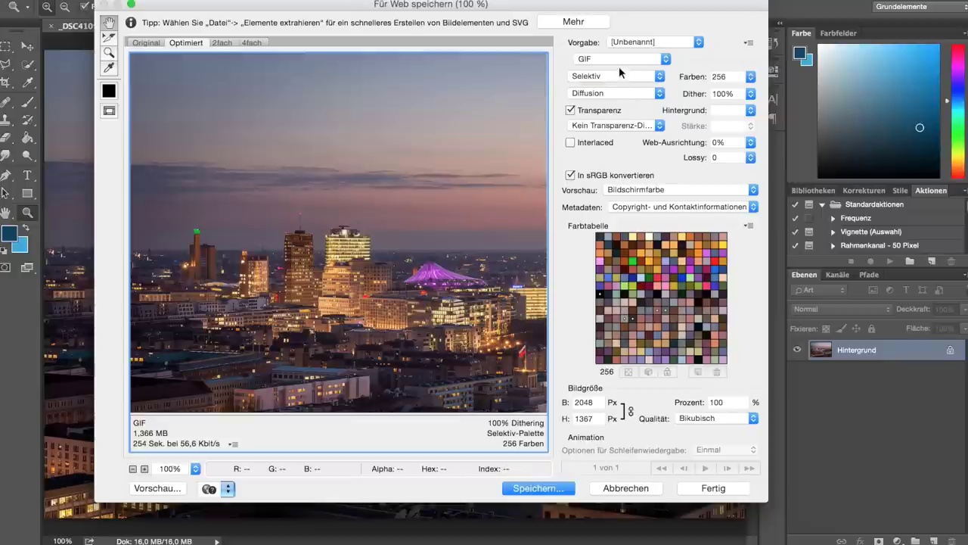
pyautogui.click(618, 58)
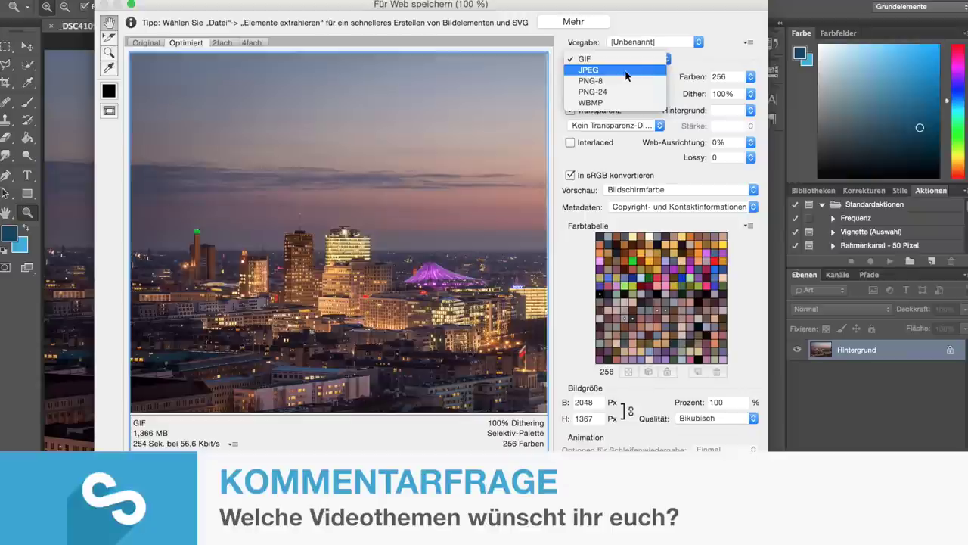
pyautogui.click(625, 70)
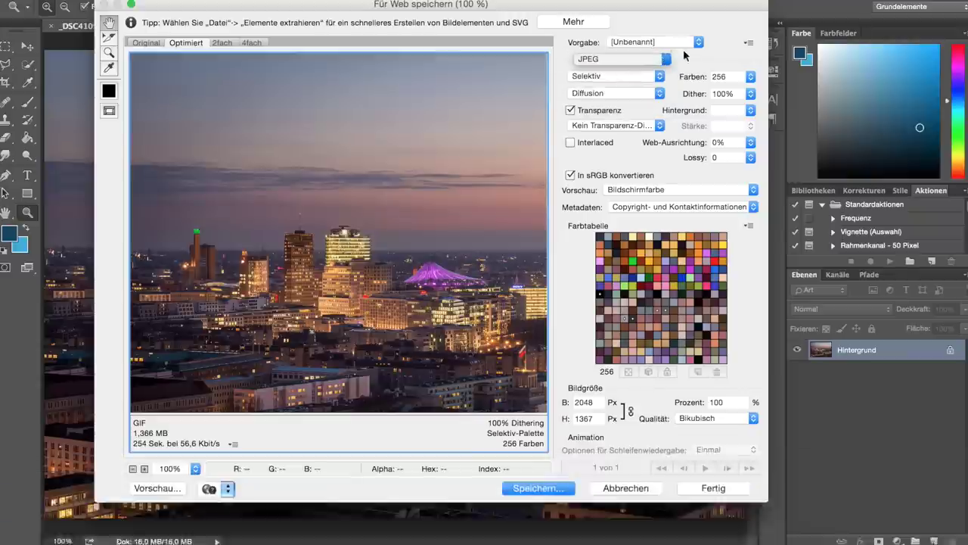
pyautogui.click(750, 76)
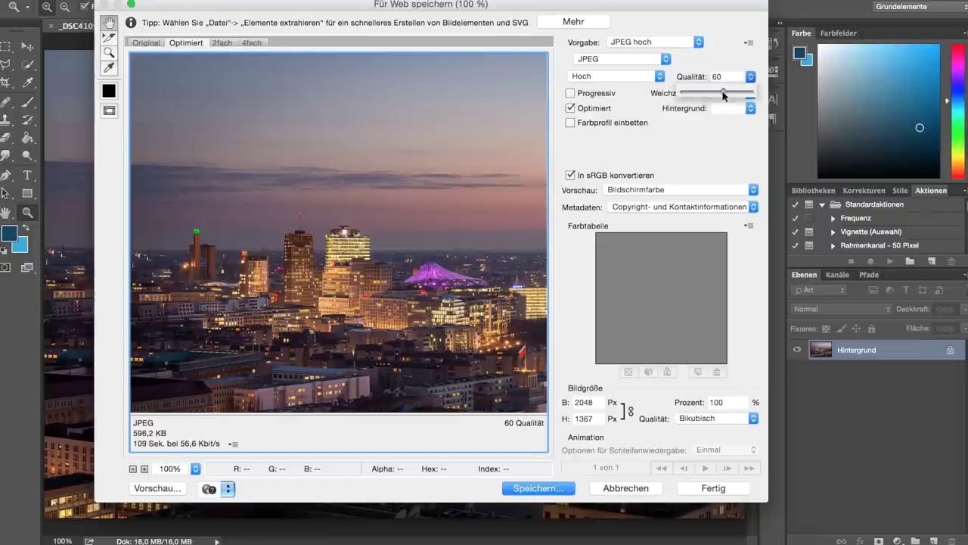
pyautogui.moveTo(723, 92); pyautogui.dragTo(746, 94)
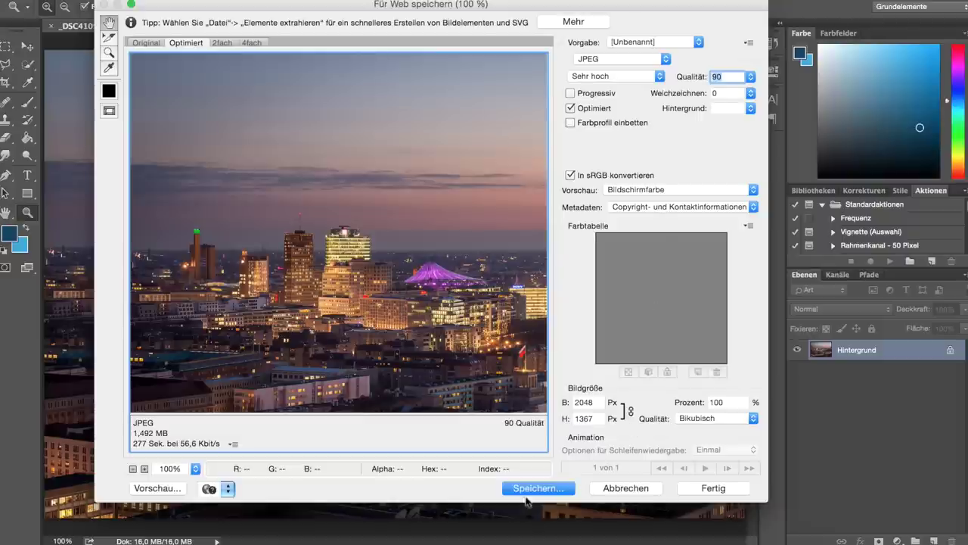
pyautogui.press('Escape')
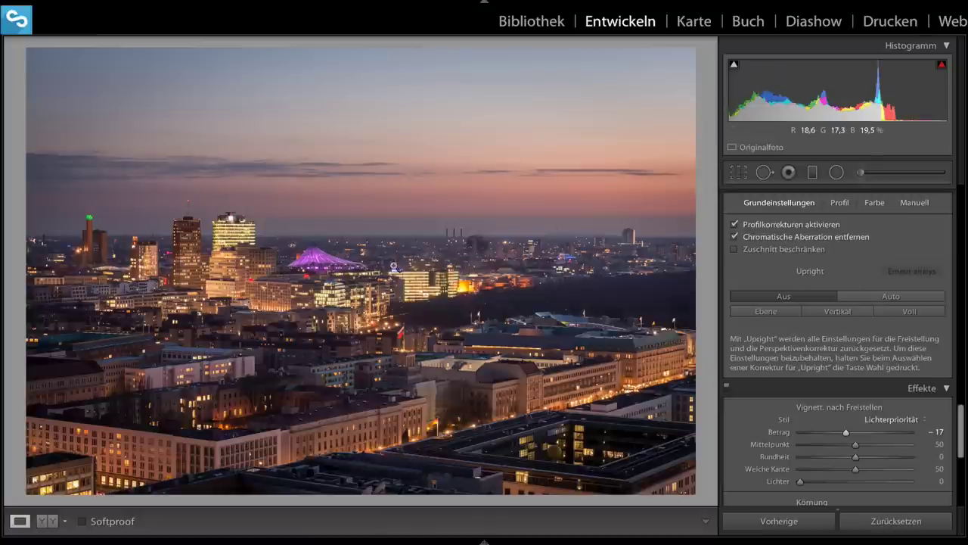
# Open the export settings for the skyline photo and turn off saving into a subfolder
pyautogui.rightClick(376, 278)
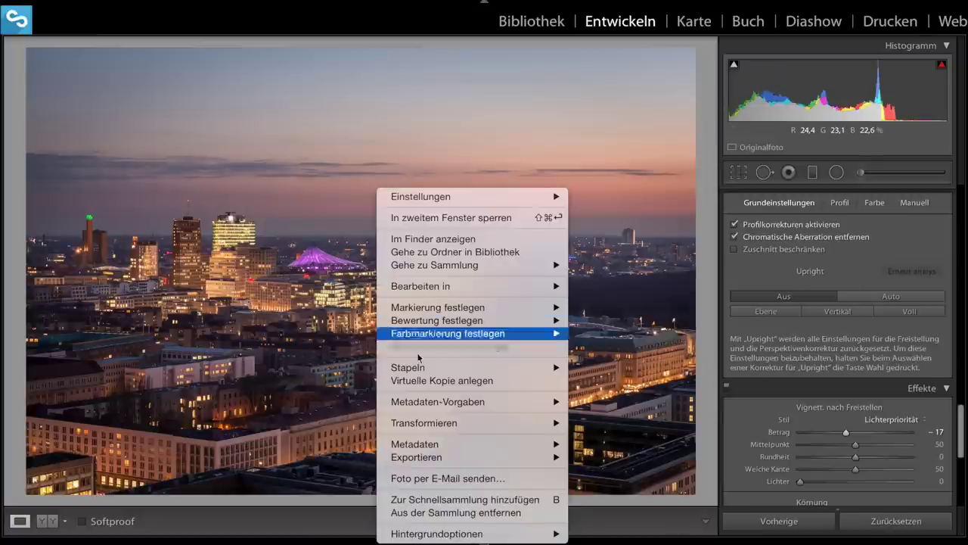
pyautogui.moveTo(417, 457)
pyautogui.click(655, 332)
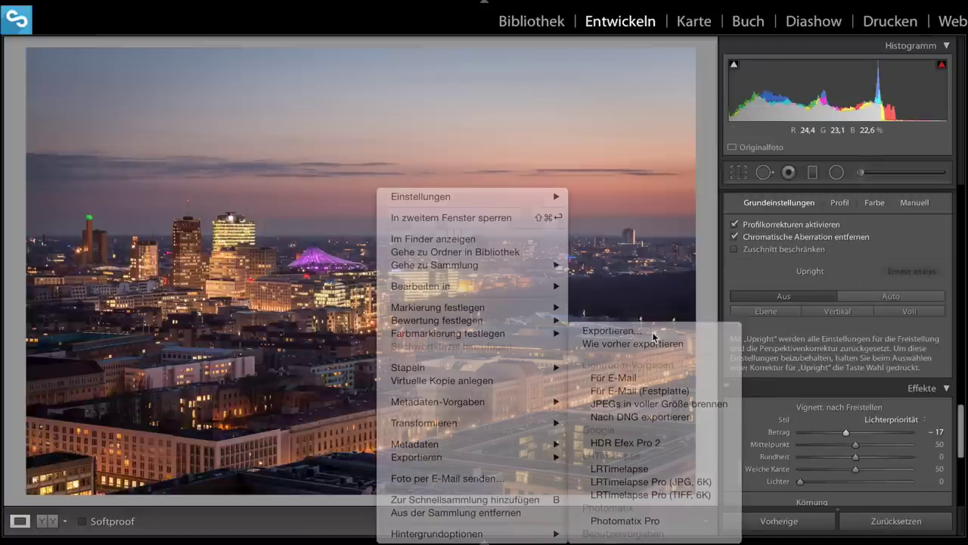
pyautogui.click(469, 157)
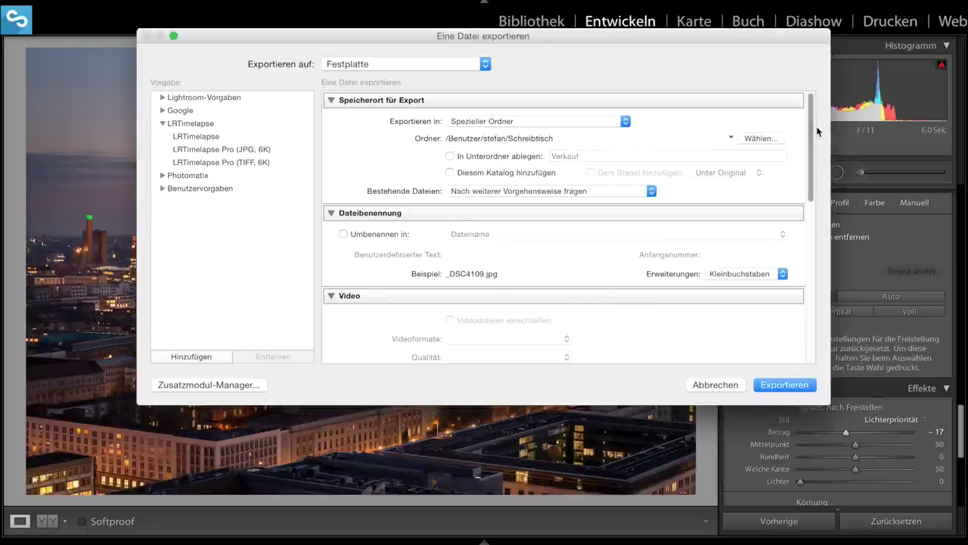
pyautogui.moveTo(811, 126); pyautogui.dragTo(811, 221)
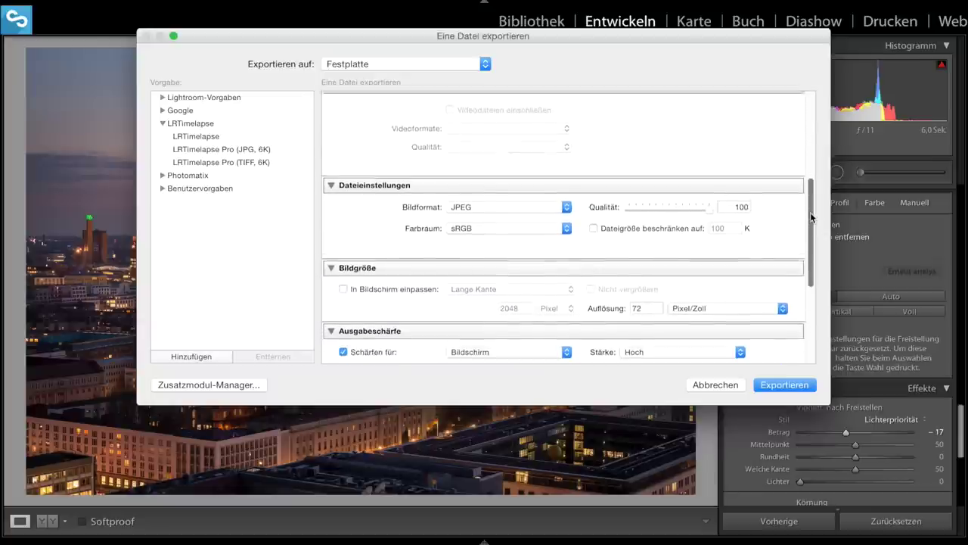
# Resize to fit a 2048 px long edge, set JPEG quality 70, and export
pyautogui.click(362, 284)
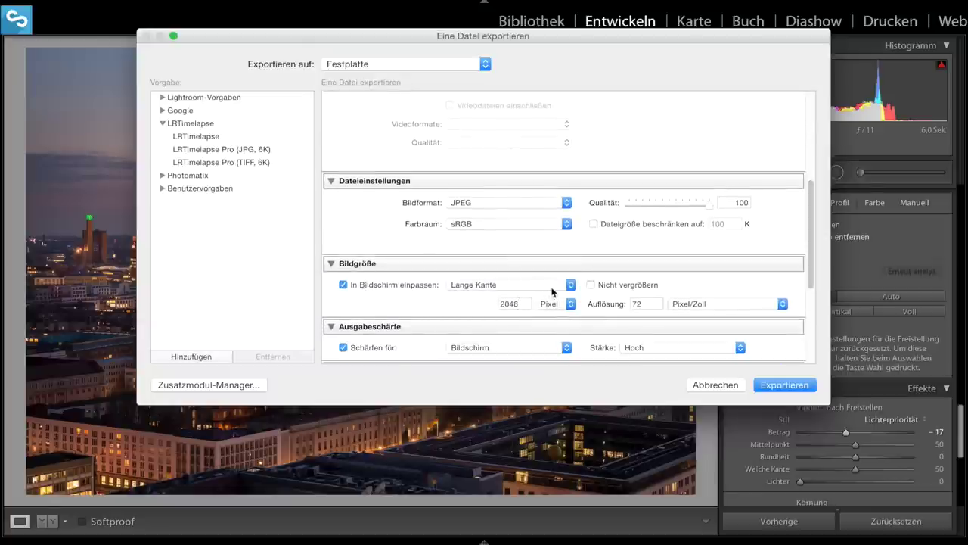
pyautogui.moveTo(810, 219); pyautogui.dragTo(809, 239)
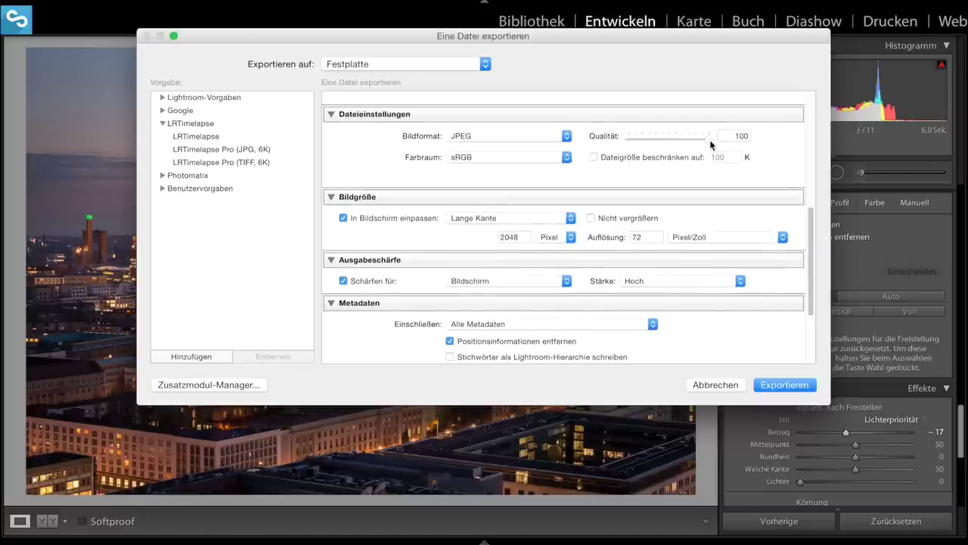
pyautogui.moveTo(710, 143); pyautogui.dragTo(686, 140)
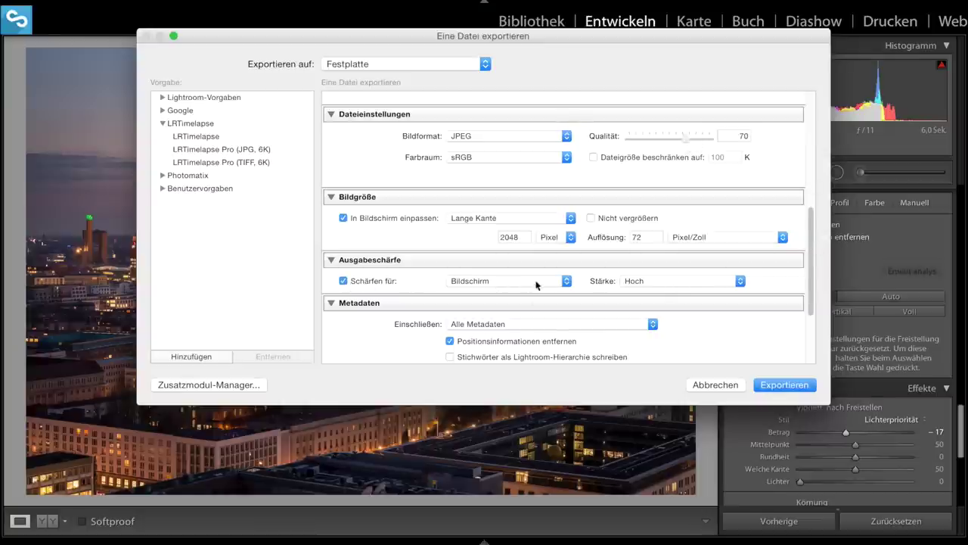
pyautogui.moveTo(810, 237)
pyautogui.mouseDown()
pyautogui.moveTo(809, 293)
pyautogui.moveTo(795, 229)
pyautogui.mouseUp()
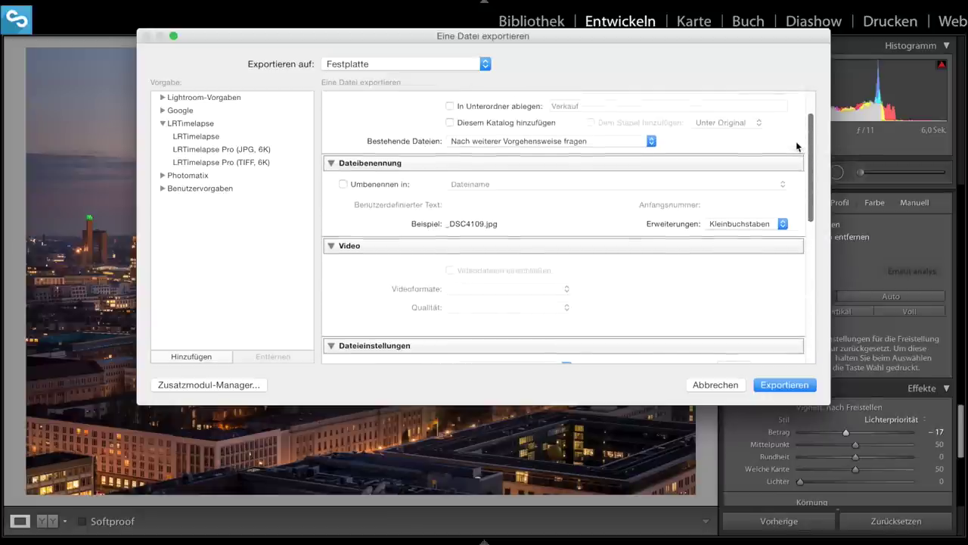
pyautogui.scroll(-3, 795, 231)
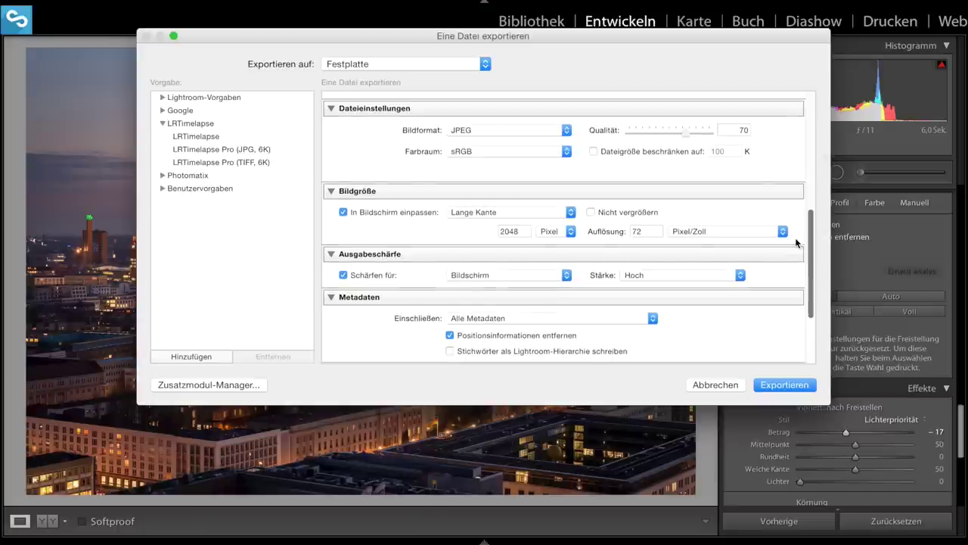
pyautogui.click(794, 387)
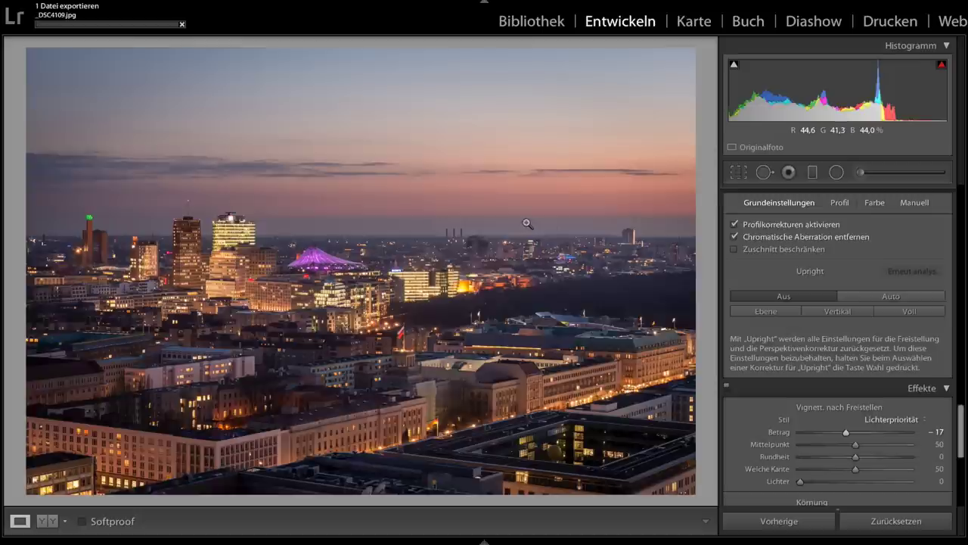